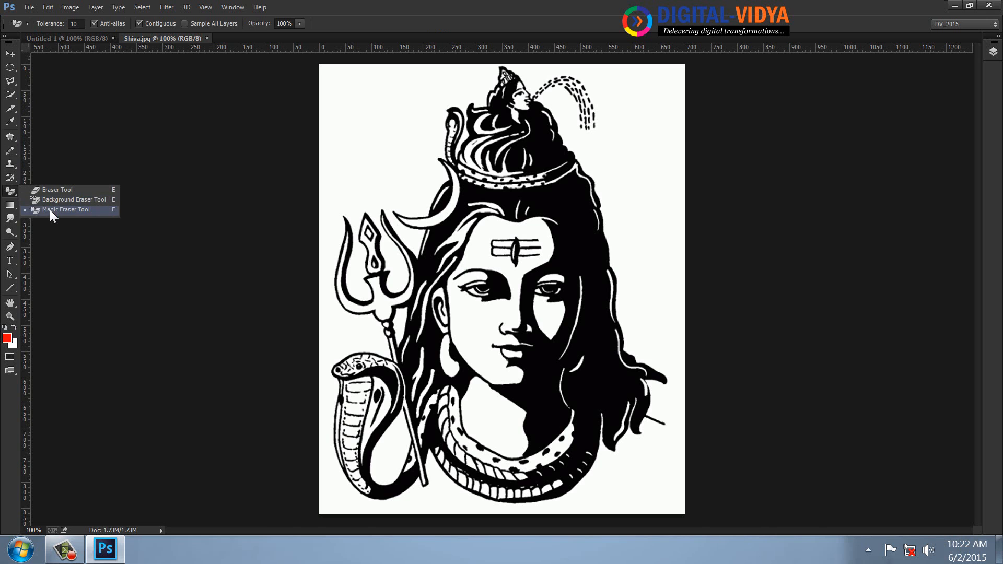
- Erase the white backdrop and the white face, neck, cheek and trident areas of the Shiva artwork with the Magic Eraser
click(49, 209)
click(385, 128)
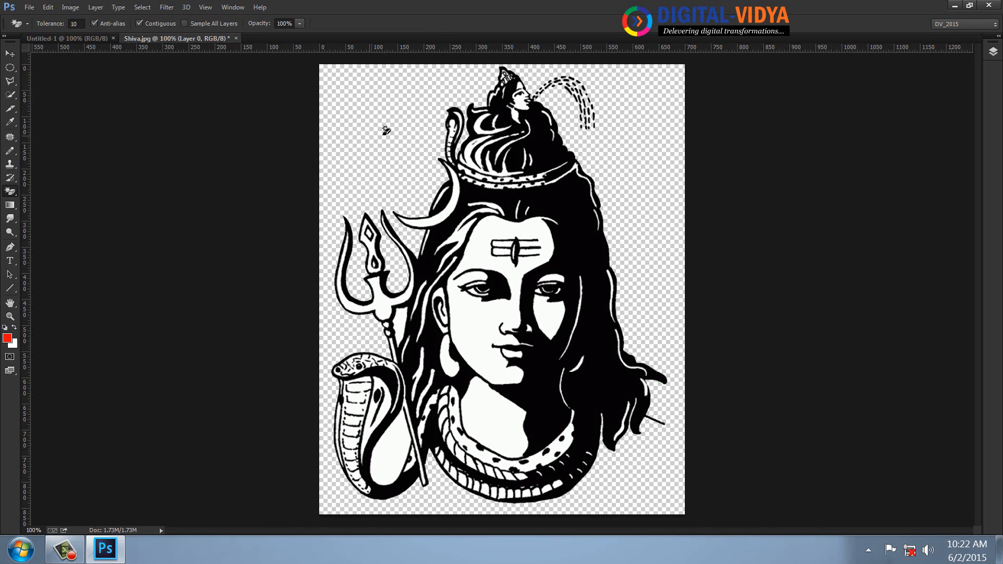
click(479, 346)
click(481, 425)
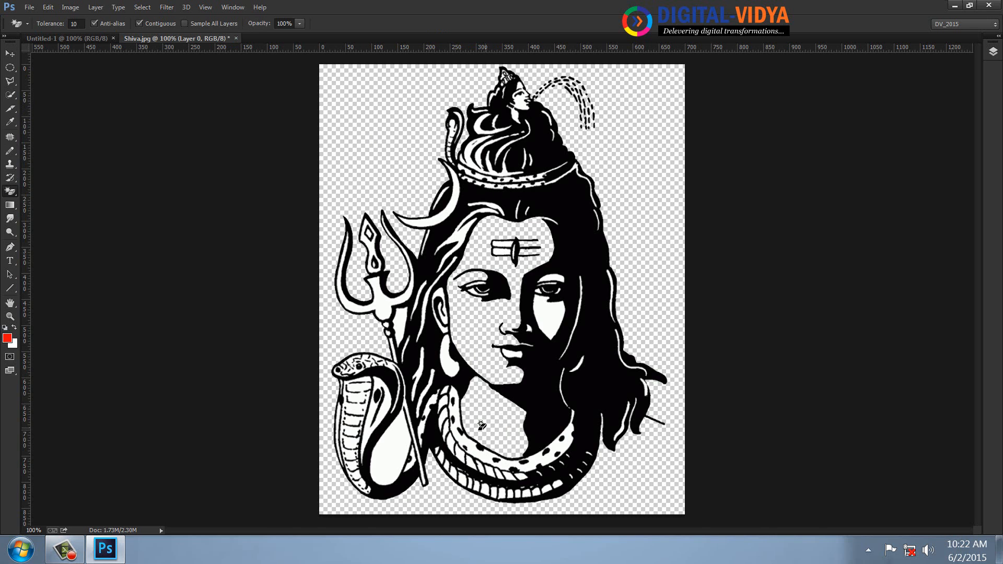
click(548, 316)
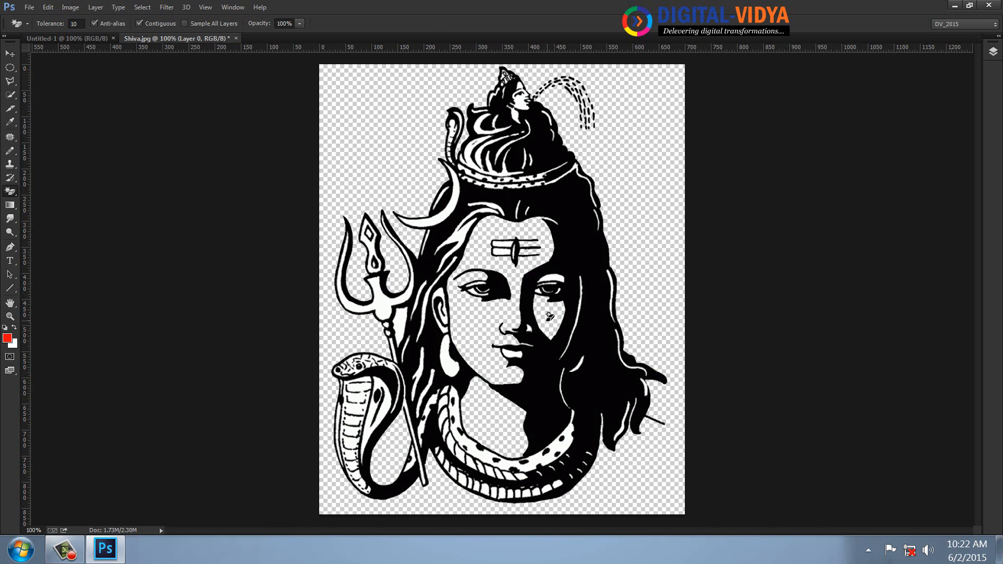
click(377, 299)
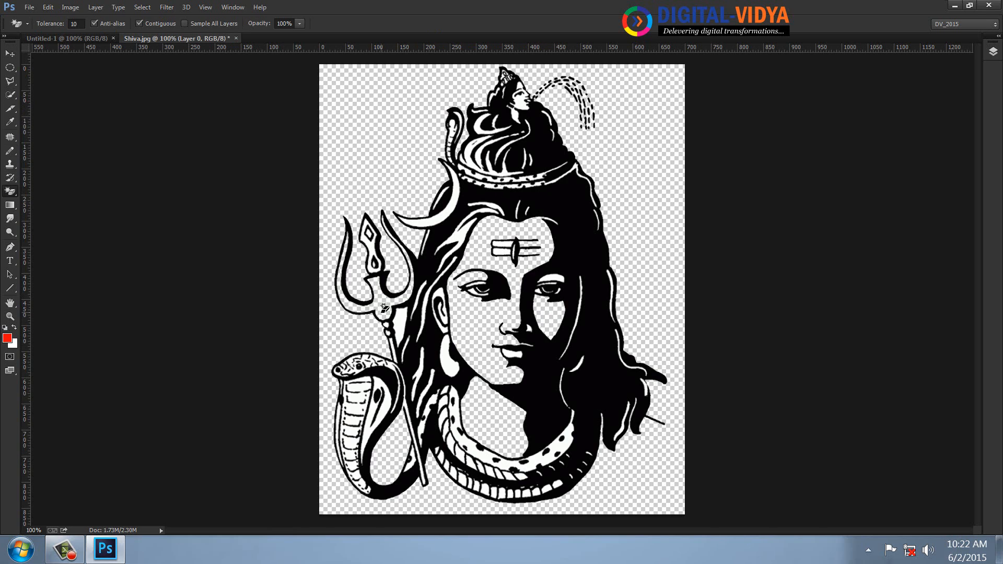
- Move the cut-out Shiva artwork into the Untitled-1 document, around the middle of the canvas
click(11, 53)
drag(543, 207, 578, 238)
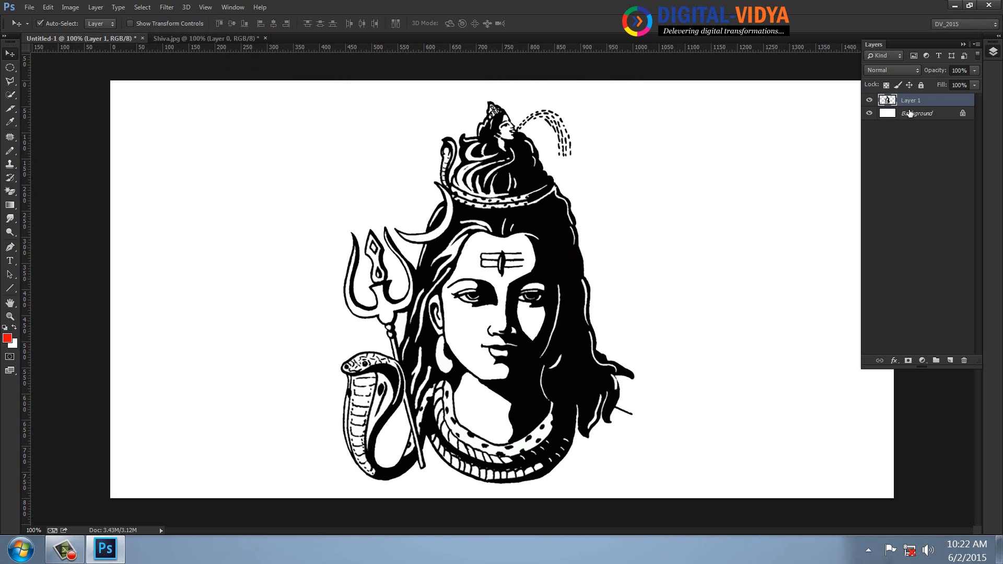
- Select the Background layer and set the background colour to red #bf0505
click(909, 114)
click(13, 346)
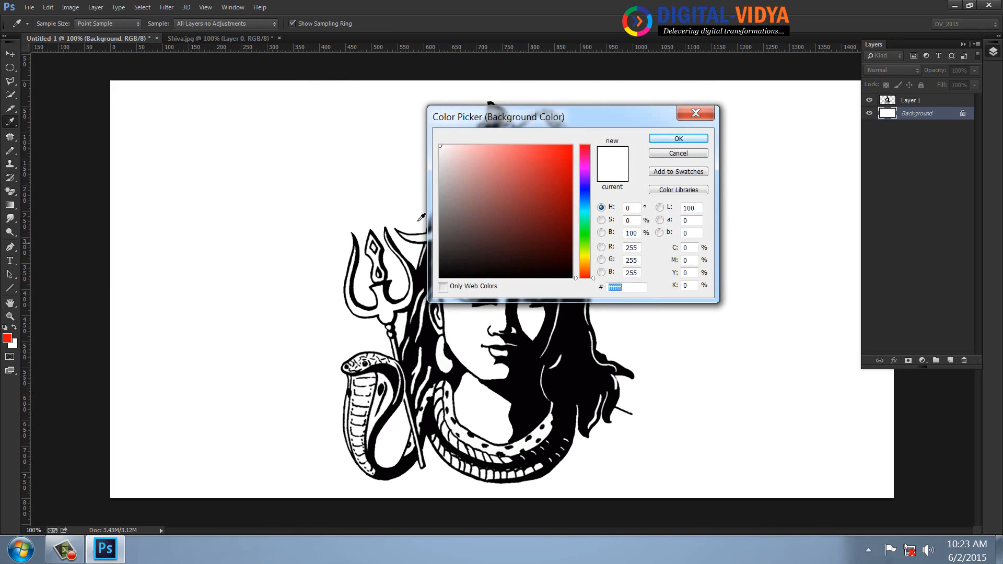
drag(565, 196, 568, 177)
click(693, 139)
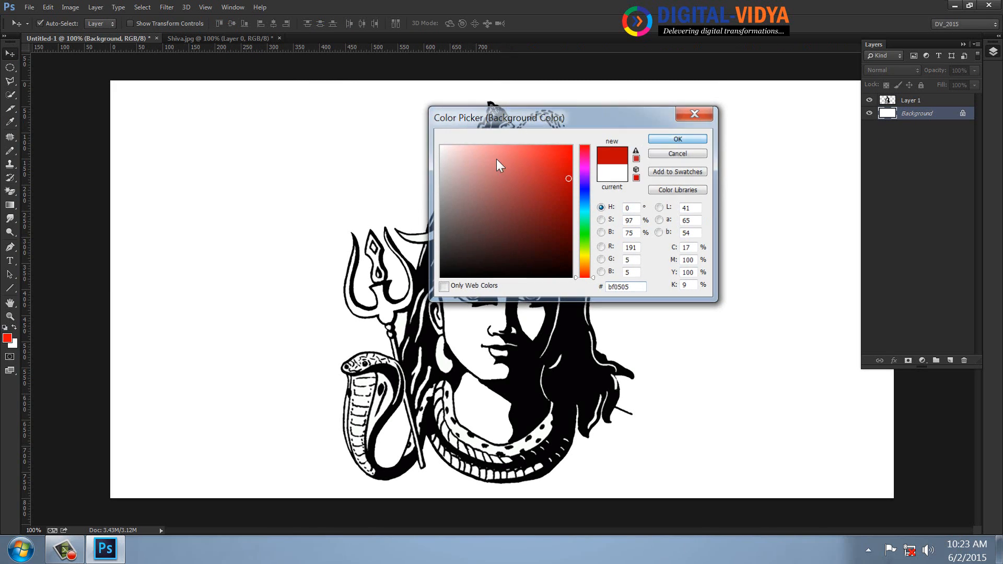
- Set the foreground colour to dark red #7e1308
click(8, 338)
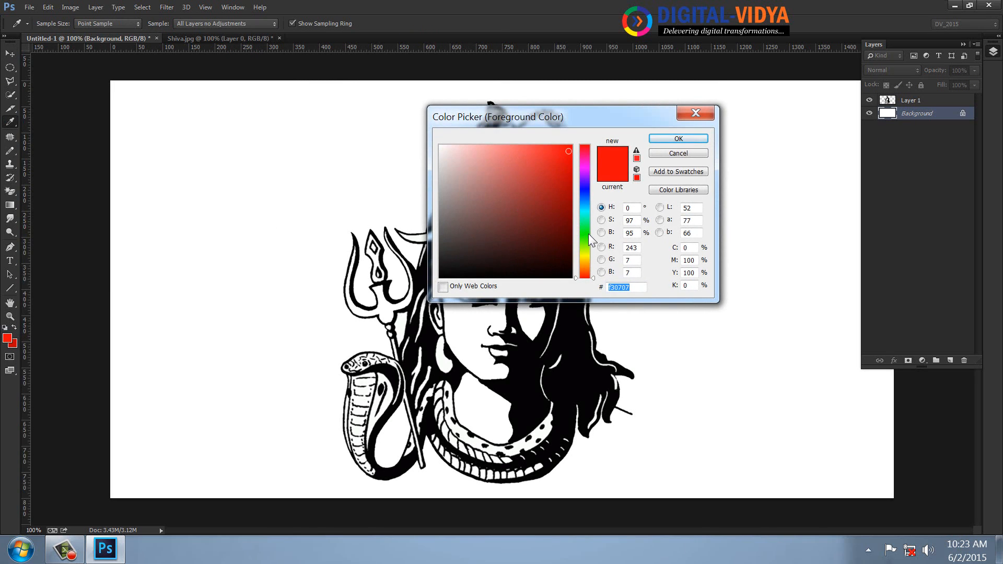
click(585, 260)
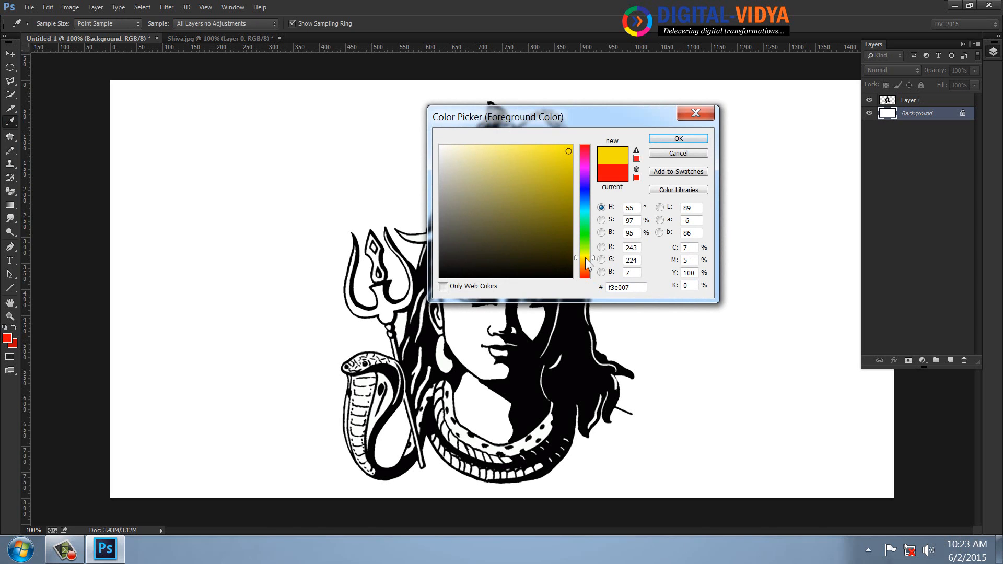
drag(585, 258, 585, 276)
click(563, 212)
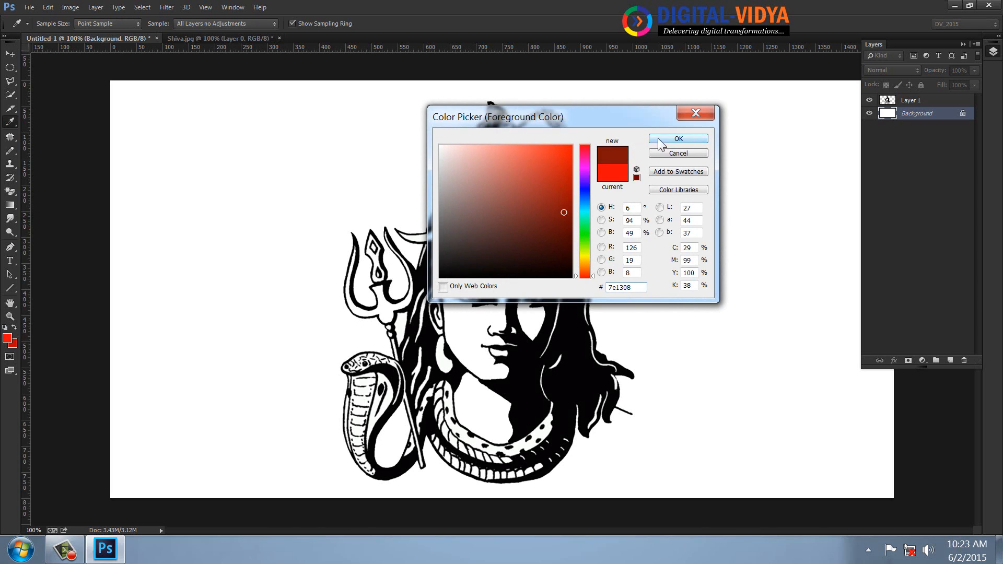
click(660, 139)
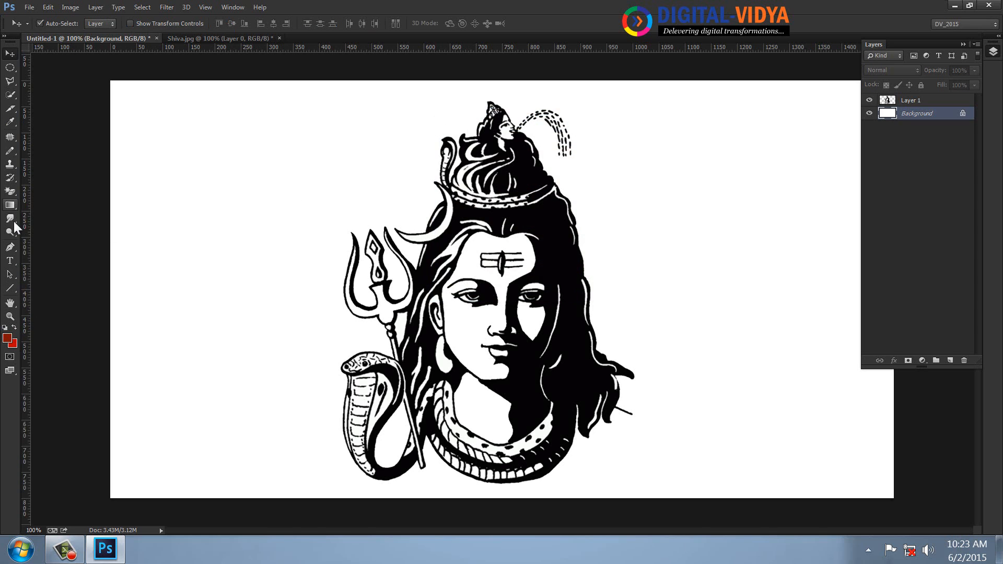
- Add a new layer directly above Background and fill it with a linear gradient from dark red to red
click(9, 205)
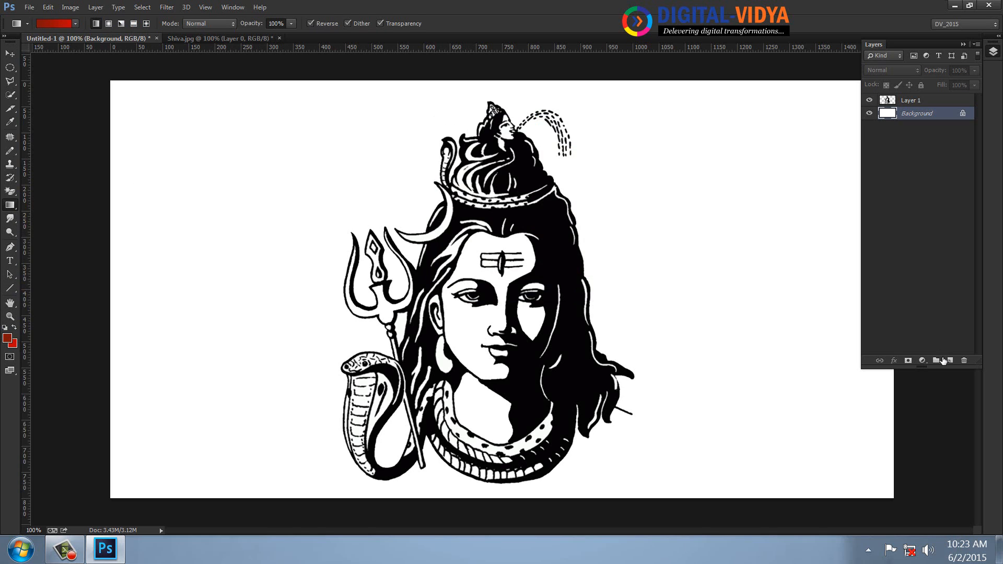
click(950, 361)
drag(496, 309, 220, 296)
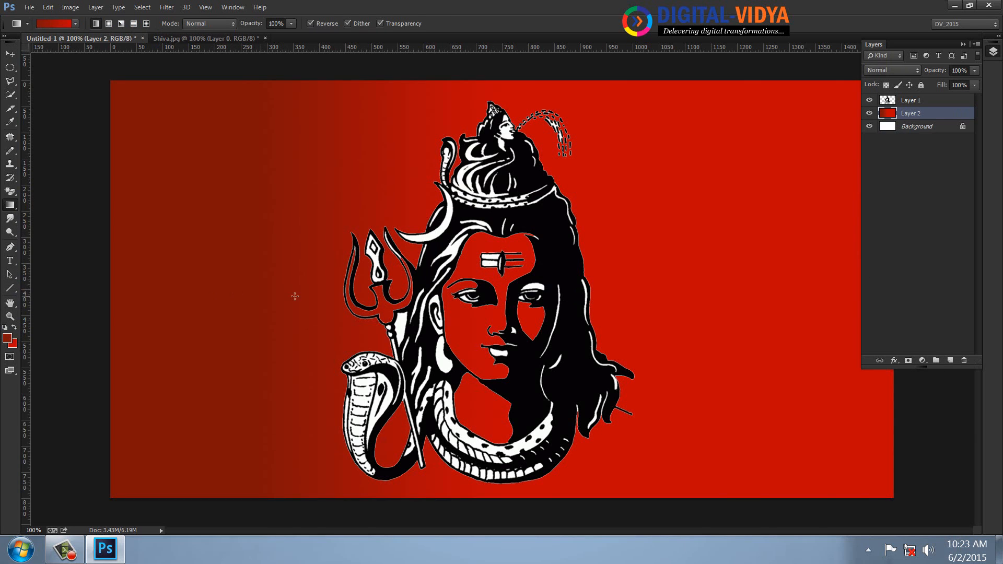
- Set the foreground colour to yellow #f9e009
click(8, 339)
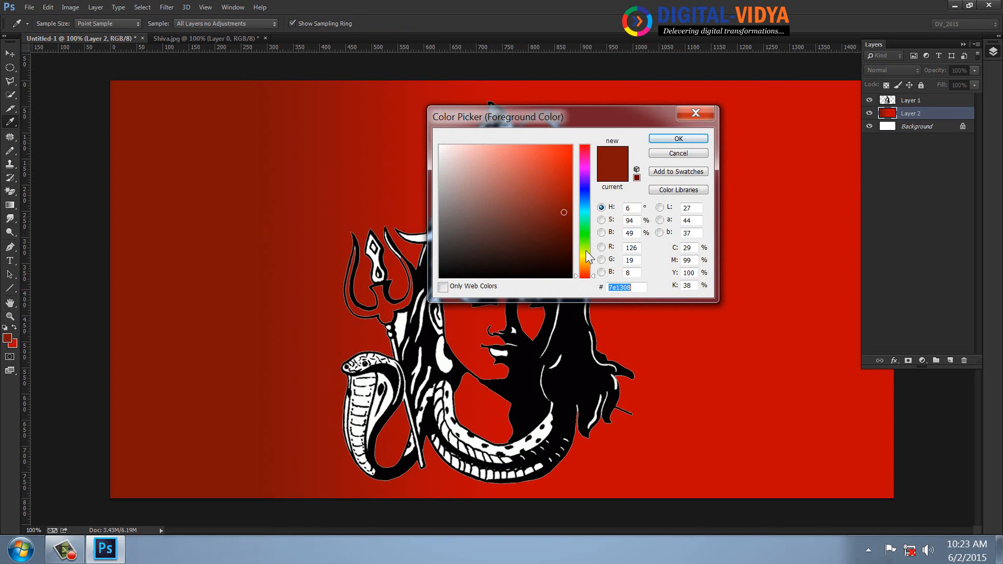
click(585, 258)
click(567, 149)
key(Return)
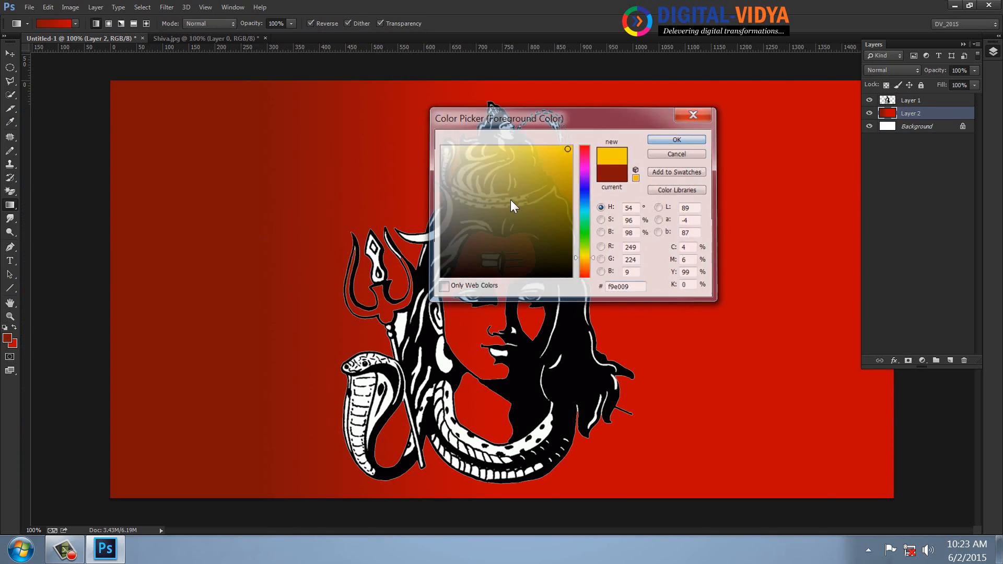
- Redraw Layer 2's fill as a non-reversed radial gradient, yellow at the face and red beyond the canvas edge
drag(497, 312, 252, 311)
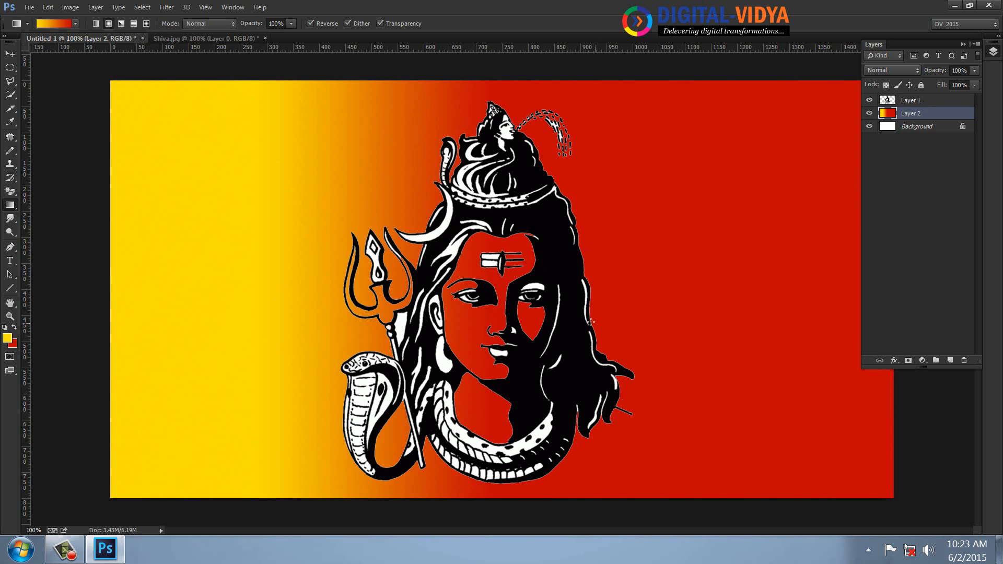
drag(327, 304, 327, 304)
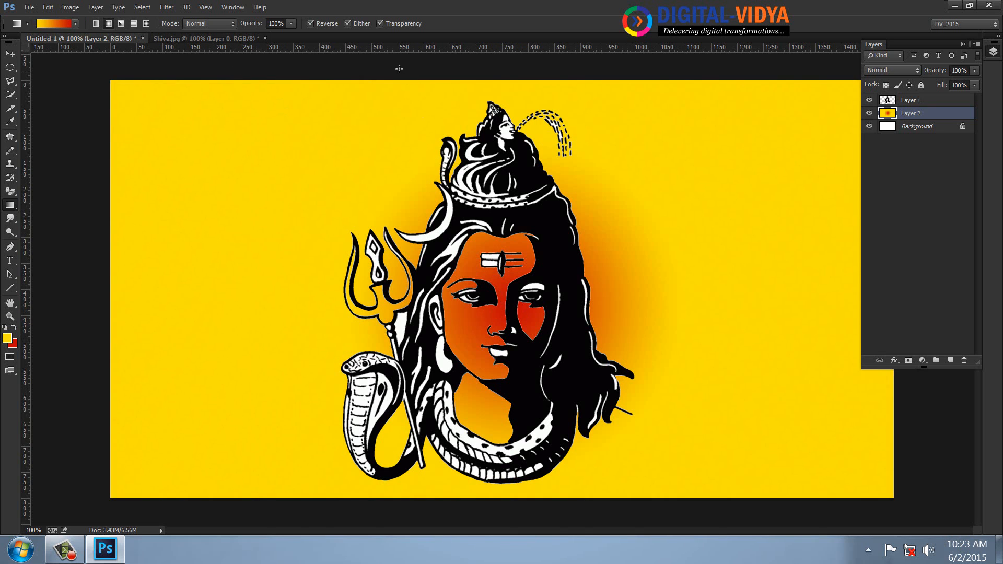
drag(507, 306, 176, 300)
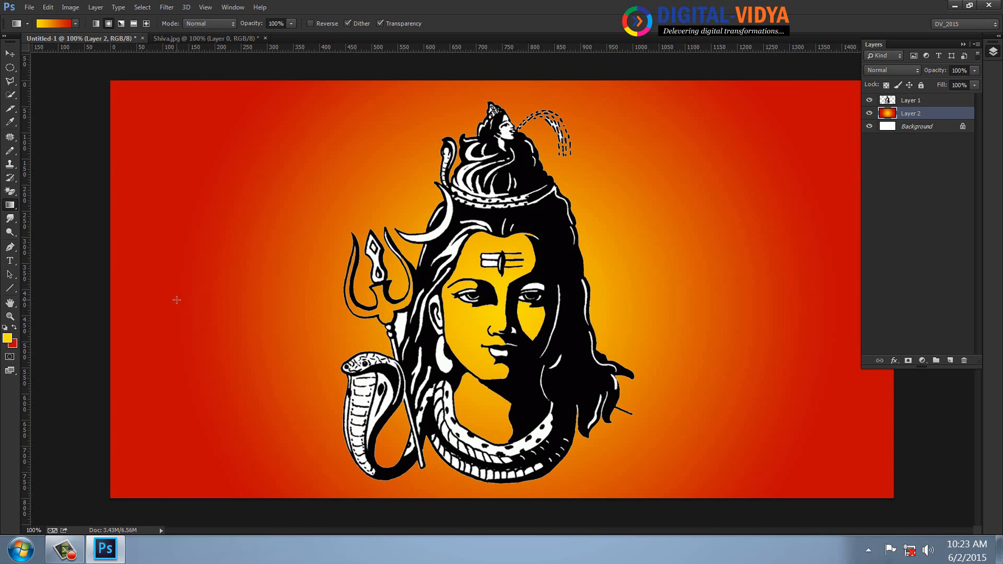
drag(472, 301, 53, 303)
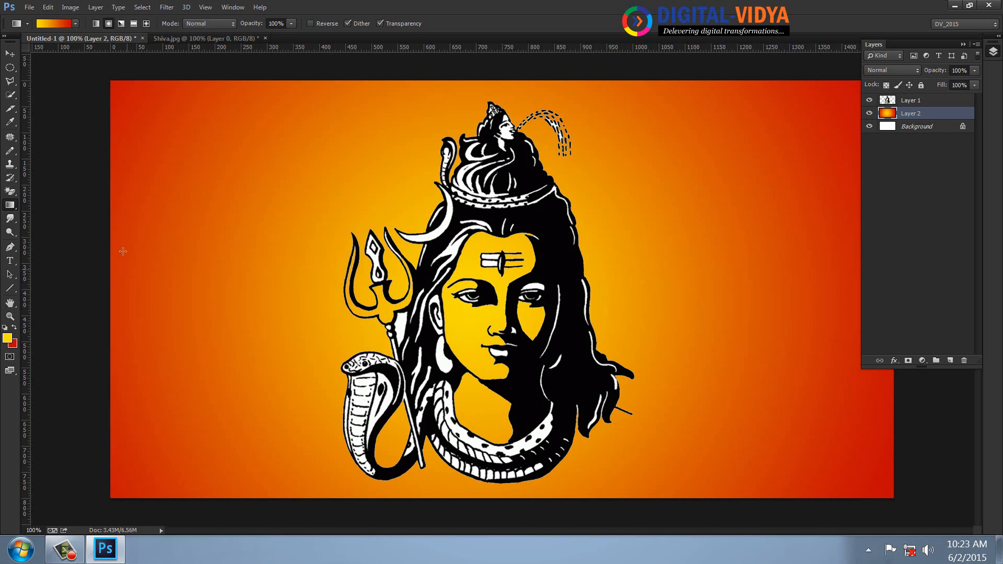
- Load Layer 1's outline as a selection, hide Layer 1, and copy that area of Layer 2 to a new layer
click(10, 53)
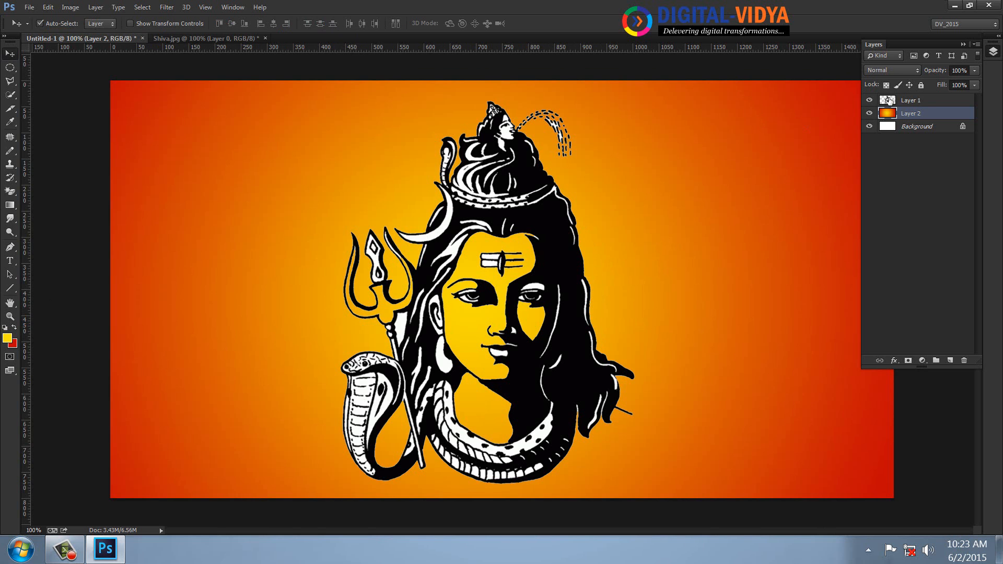
click(889, 100)
ctrl+click(888, 100)
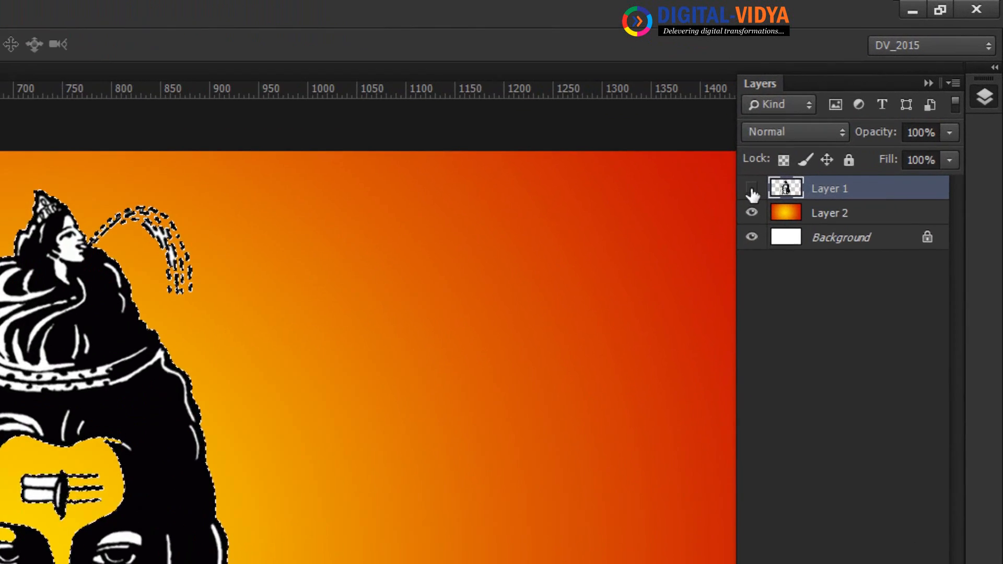
click(751, 189)
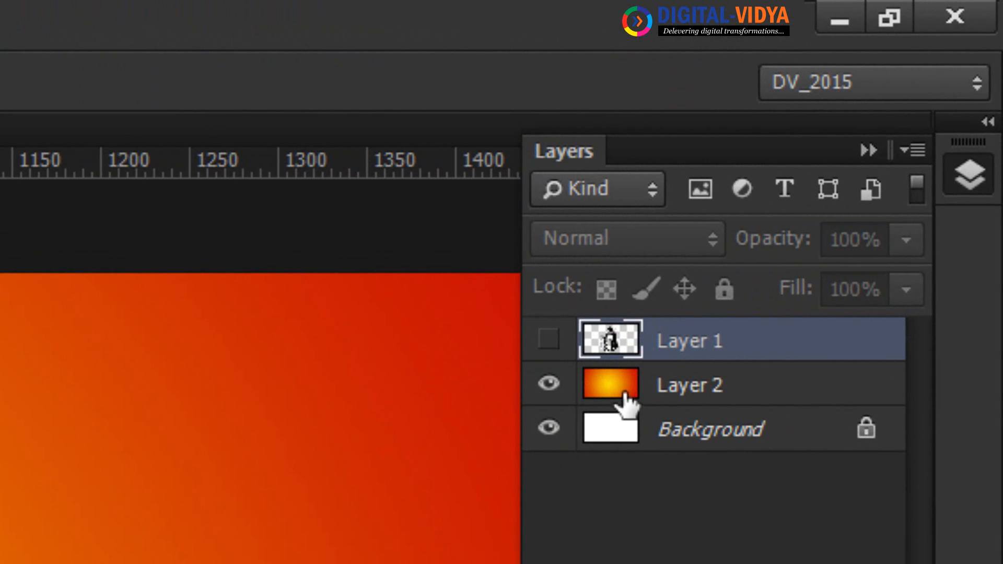
click(623, 391)
key(ctrl+j)
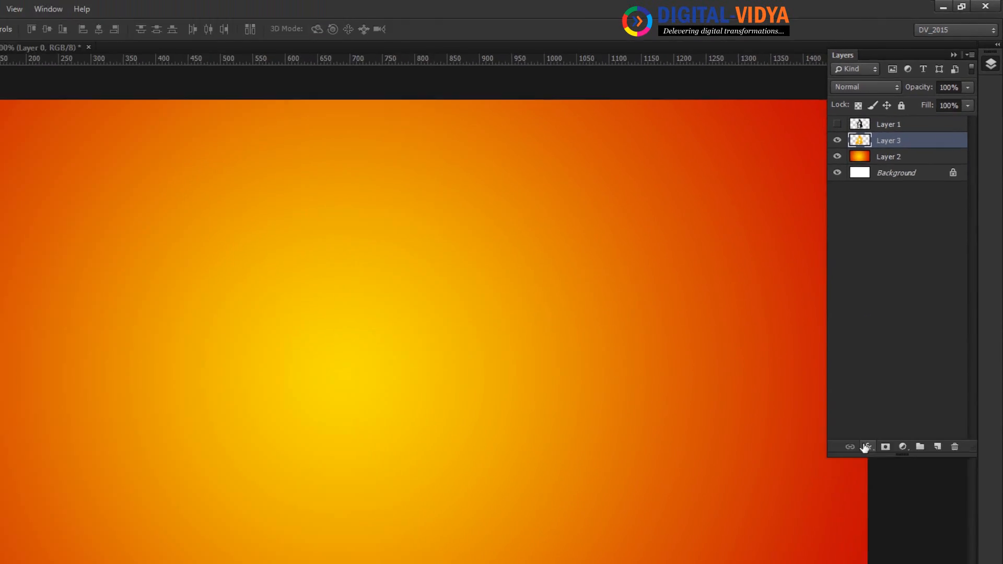
click(894, 361)
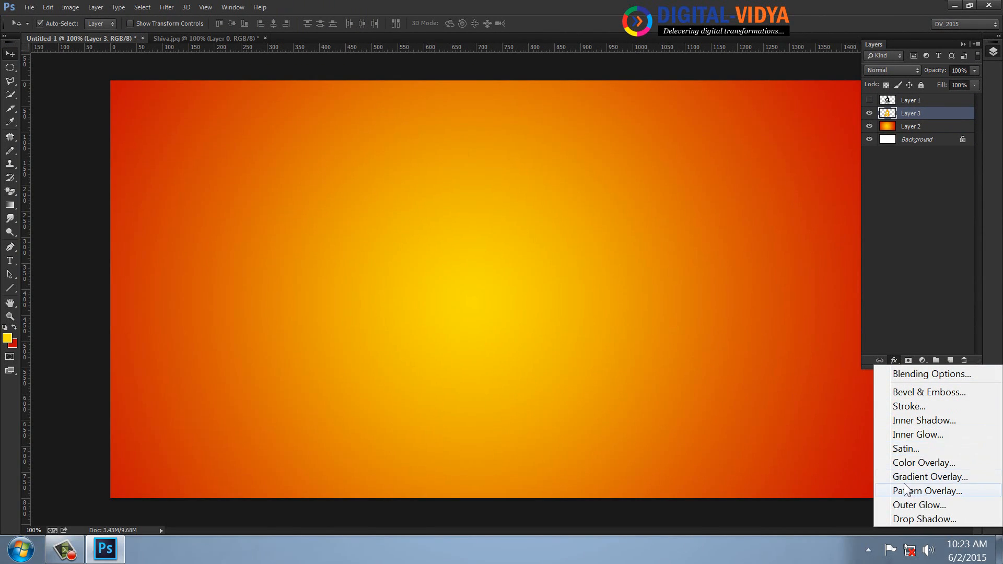
click(914, 503)
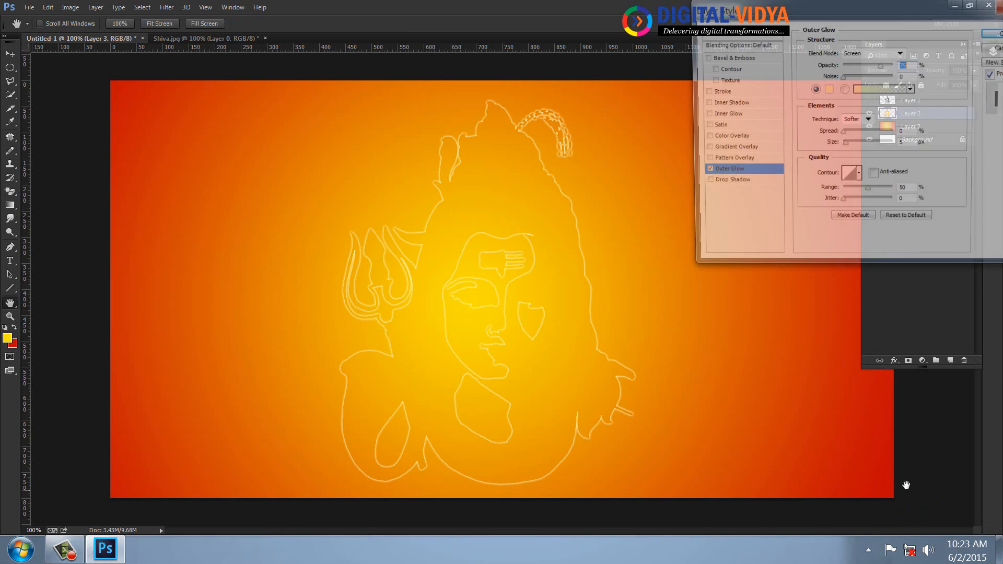
click(996, 47)
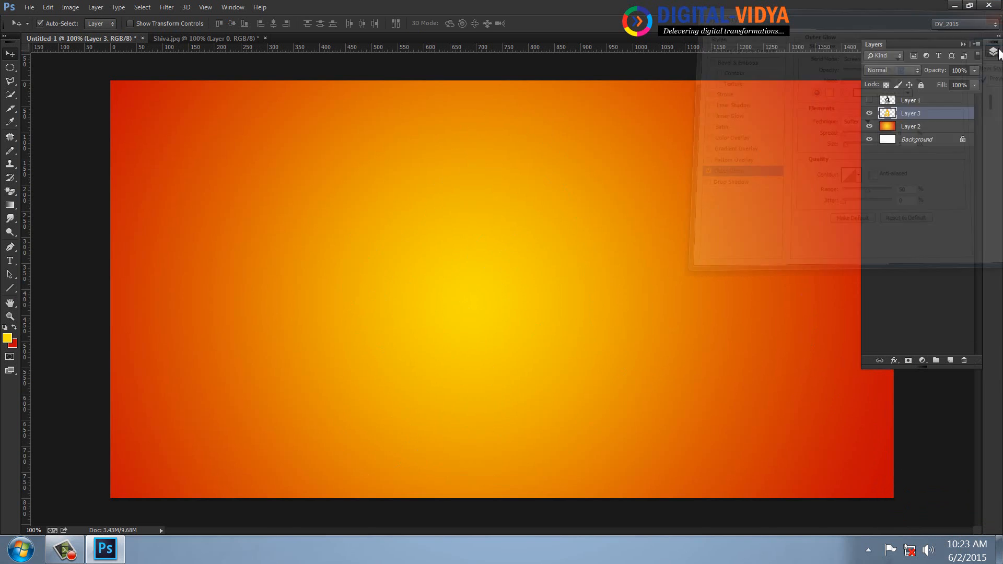
- Show Layer 1 again and set its opacity to 10%
click(869, 100)
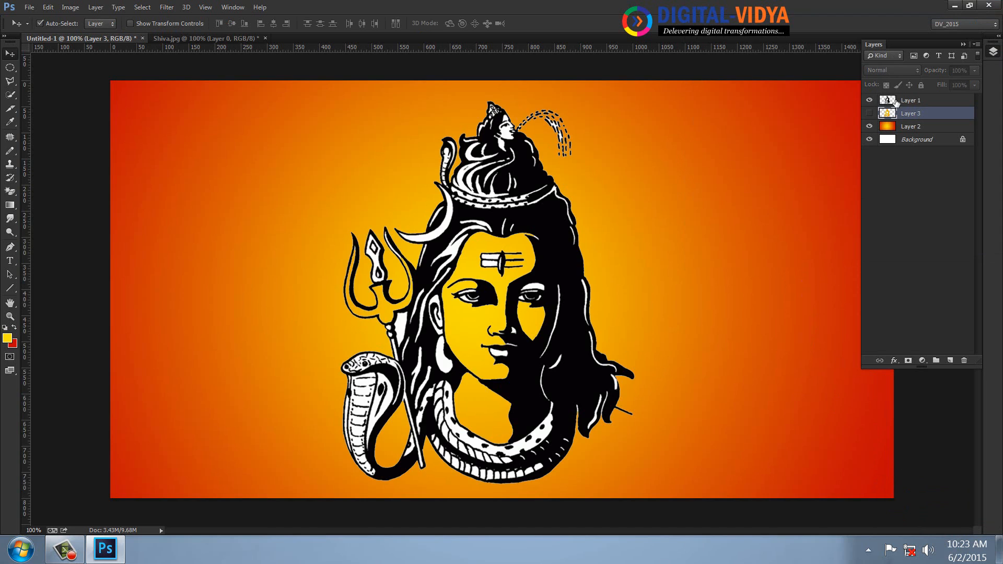
click(901, 101)
click(961, 71)
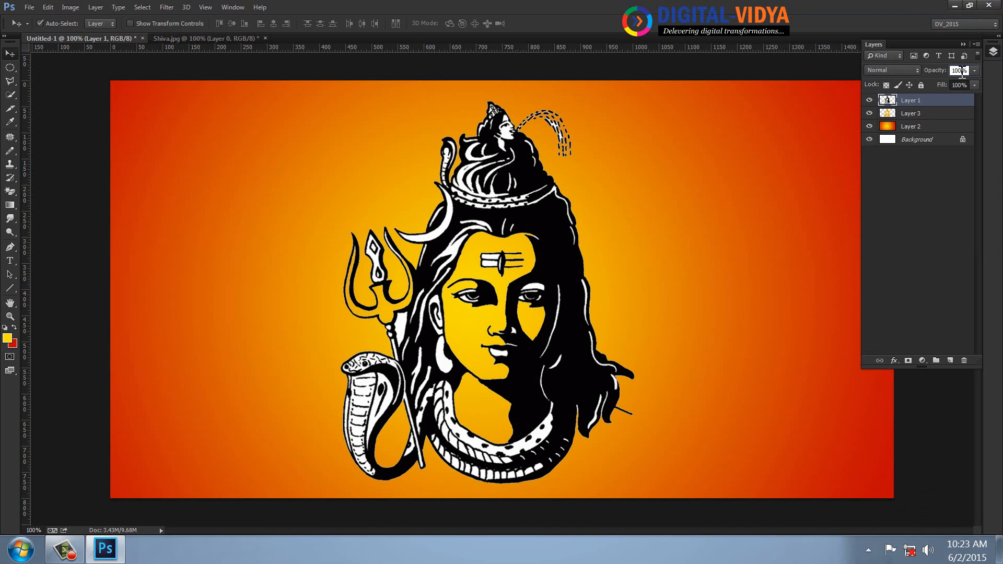
text(10)
key(Return)
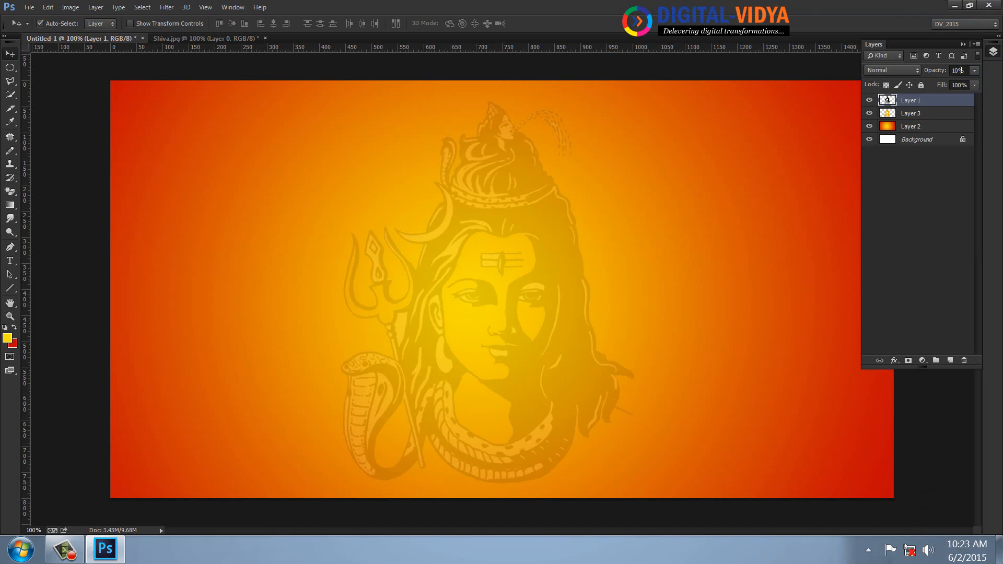
- Start a horizontal type mask text on the canvas just left of the trident
click(16, 263)
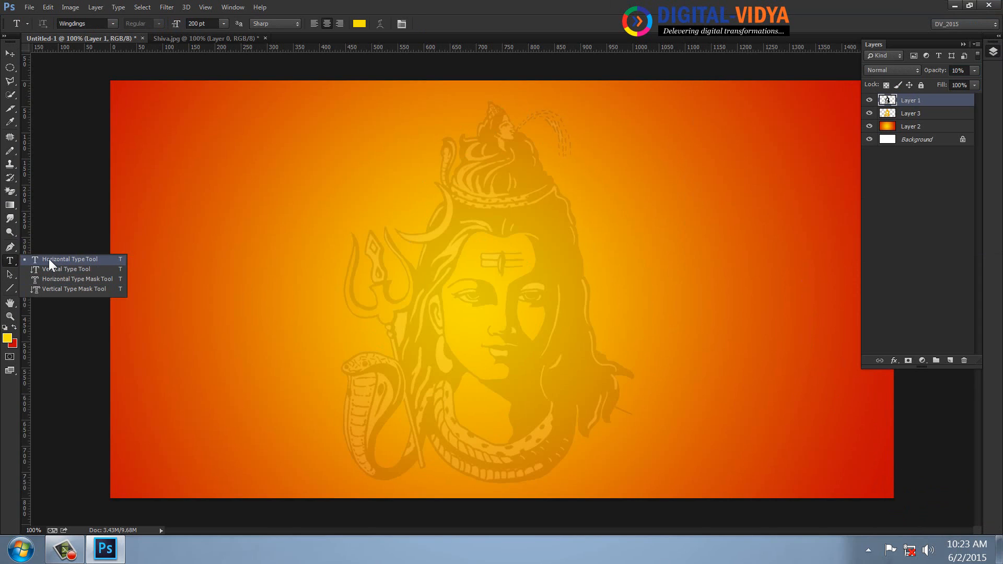
click(49, 259)
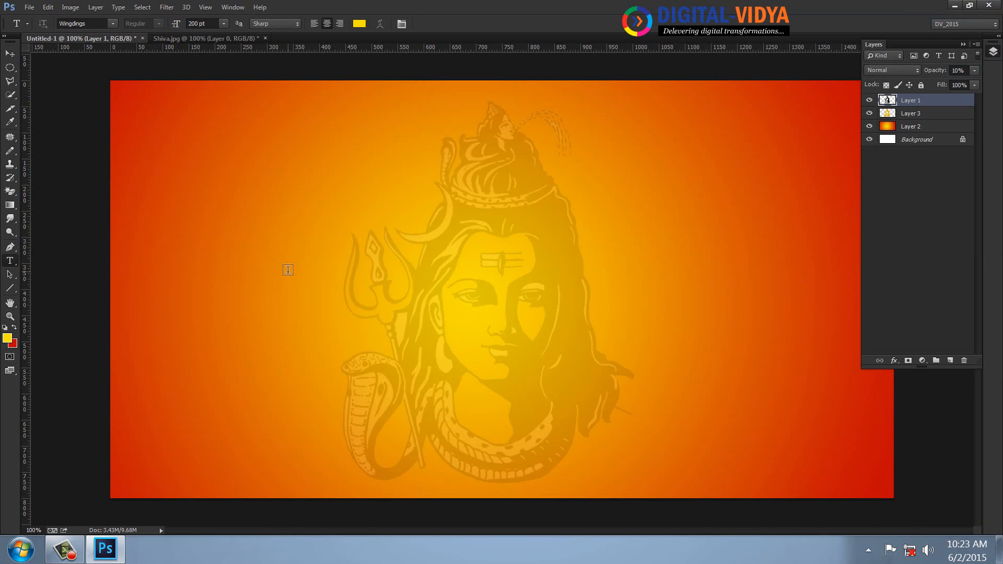
click(12, 266)
click(58, 279)
click(328, 271)
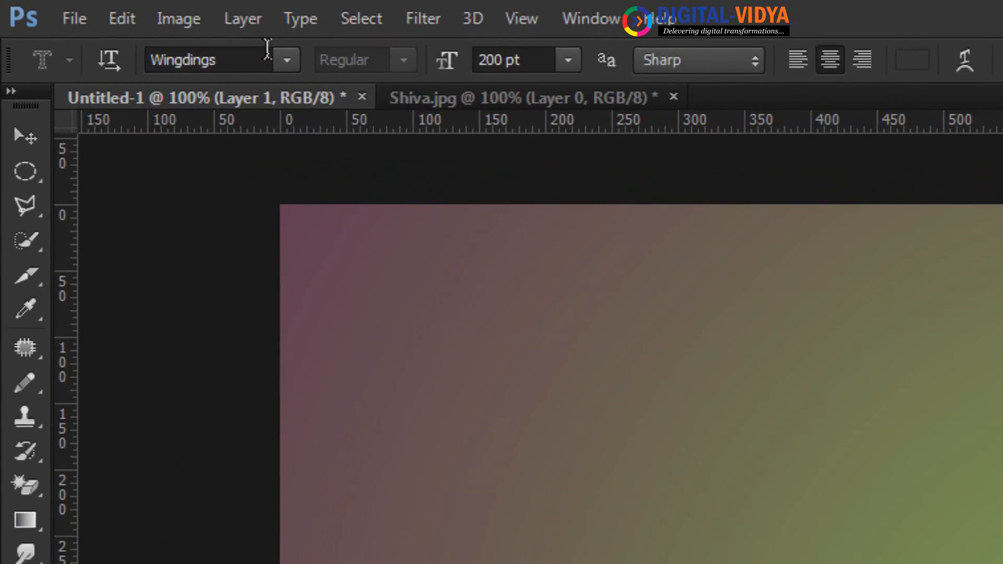
- Set the type mask's font size to 350 pt
click(105, 24)
key(Tab)
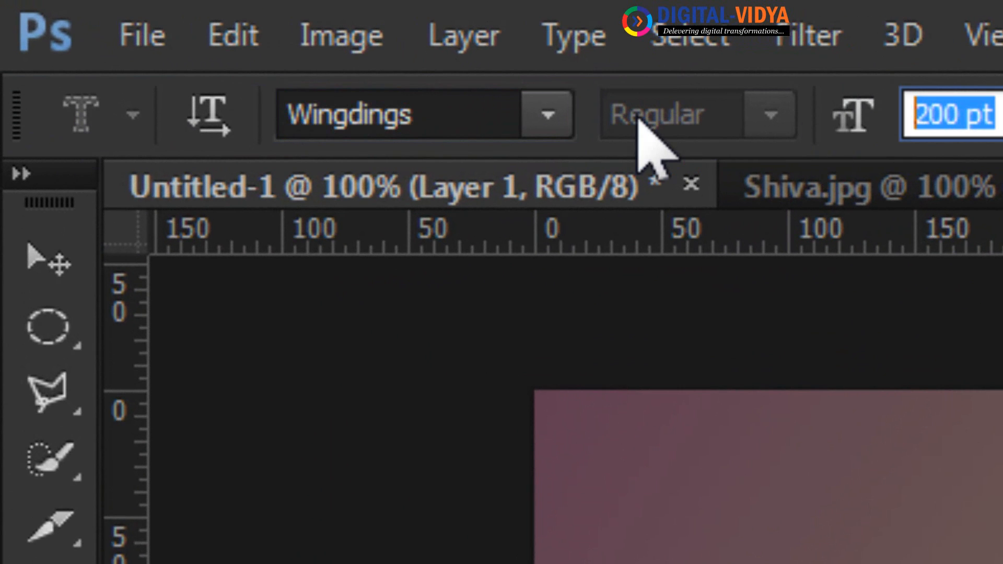
text(50)
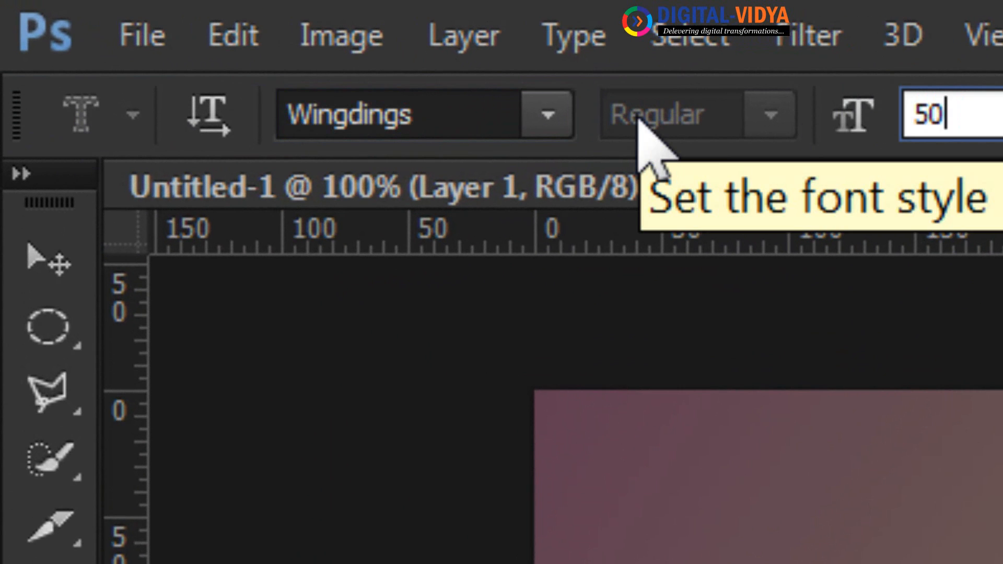
key(BackSpace)
key(BackSpace)
text(350)
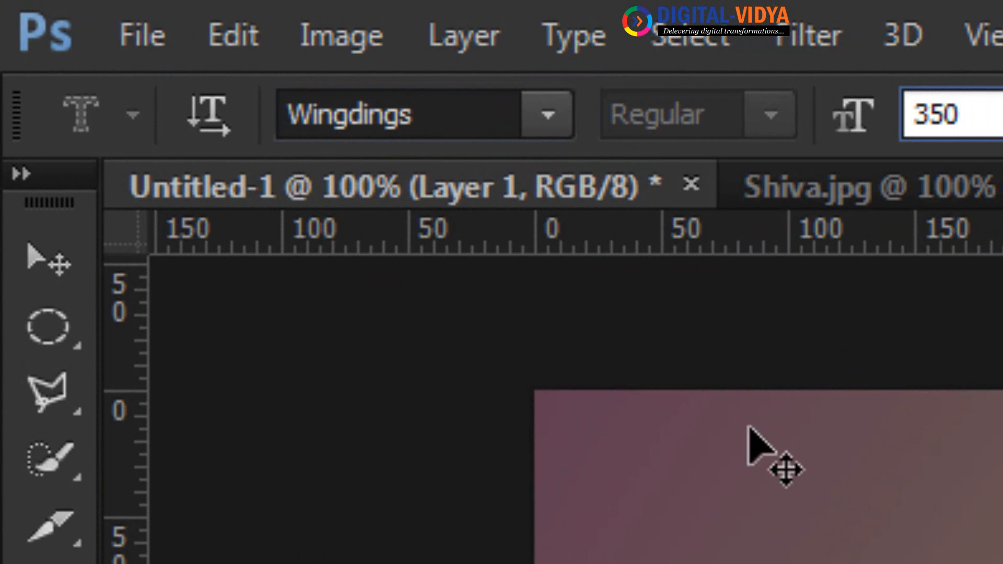
- Enter the Om symbol as "\" in Wingdings at 350 pt and select it
key(Return)
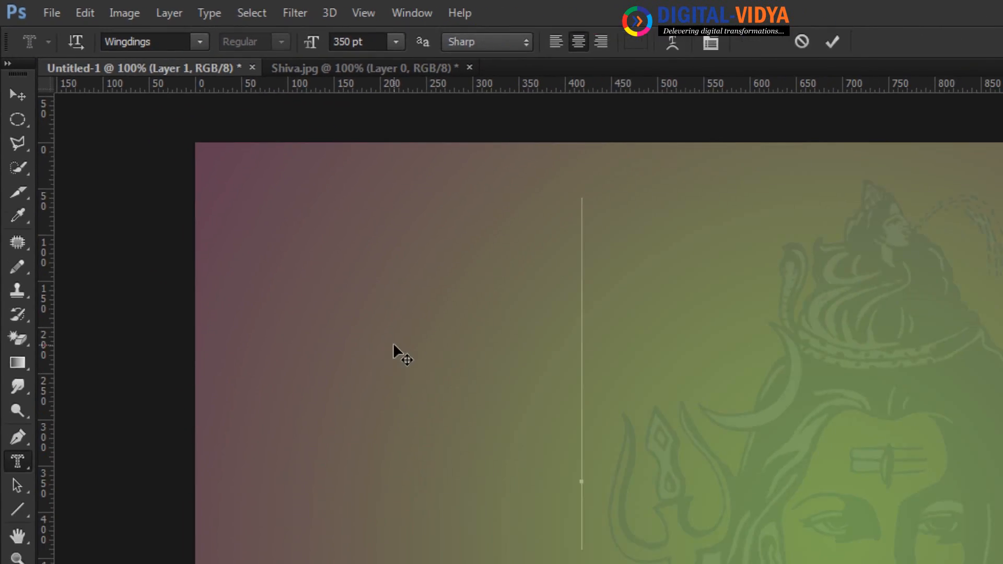
text(\)
key(ctrl+a)
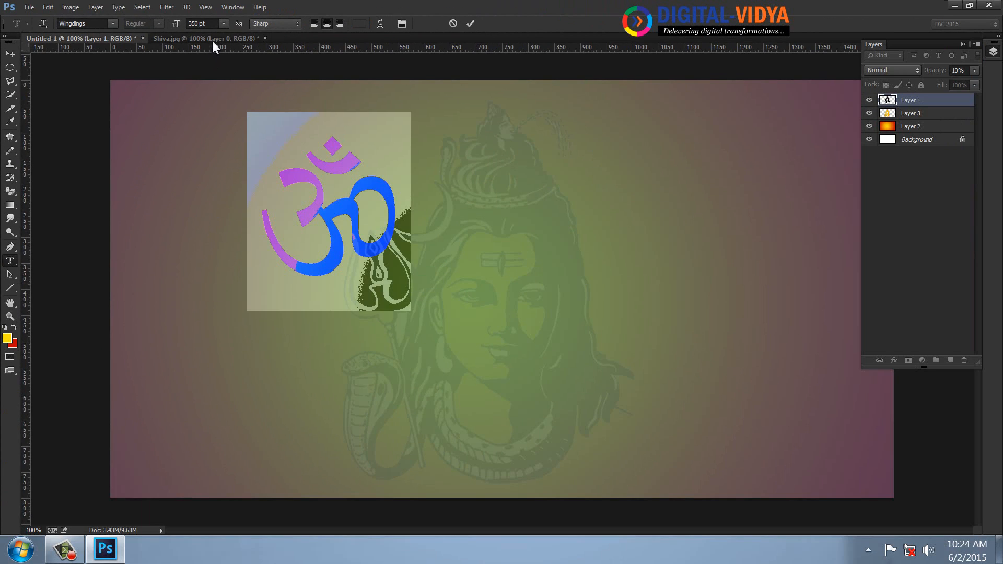
- Enlarge the Om type mask to 500 pt, centre it over Shiva's face, and commit it as a selection
click(203, 24)
text(500)
key(Return)
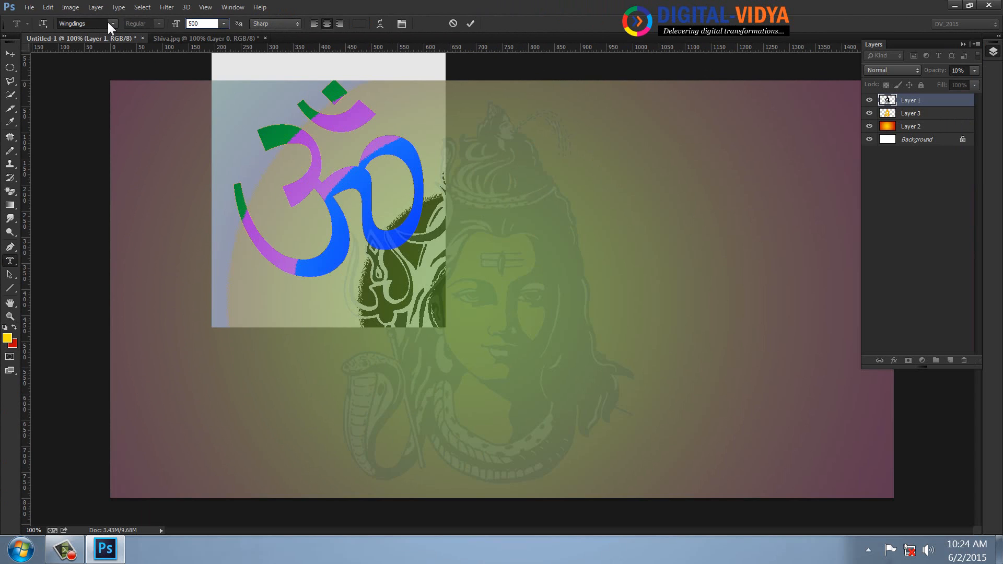
drag(481, 285, 770, 385)
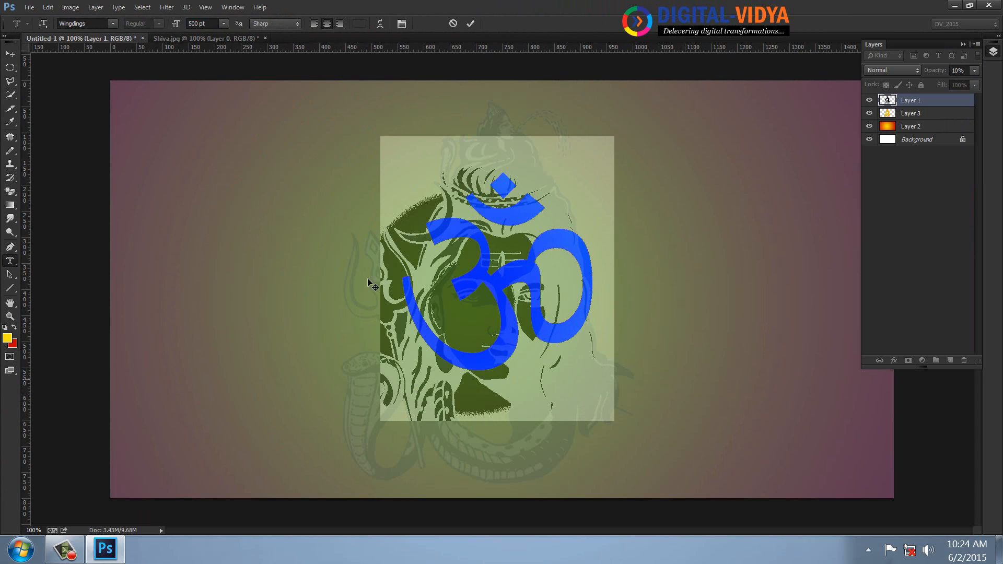
click(10, 52)
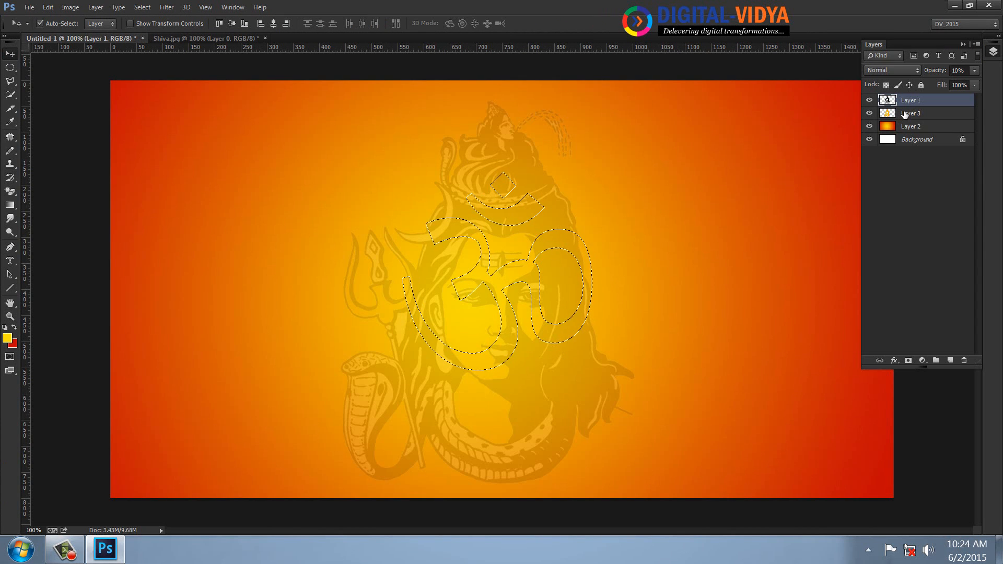
- Copy the Om-shaped area of Layer 2 to a new layer and show only that layer
click(904, 113)
click(904, 128)
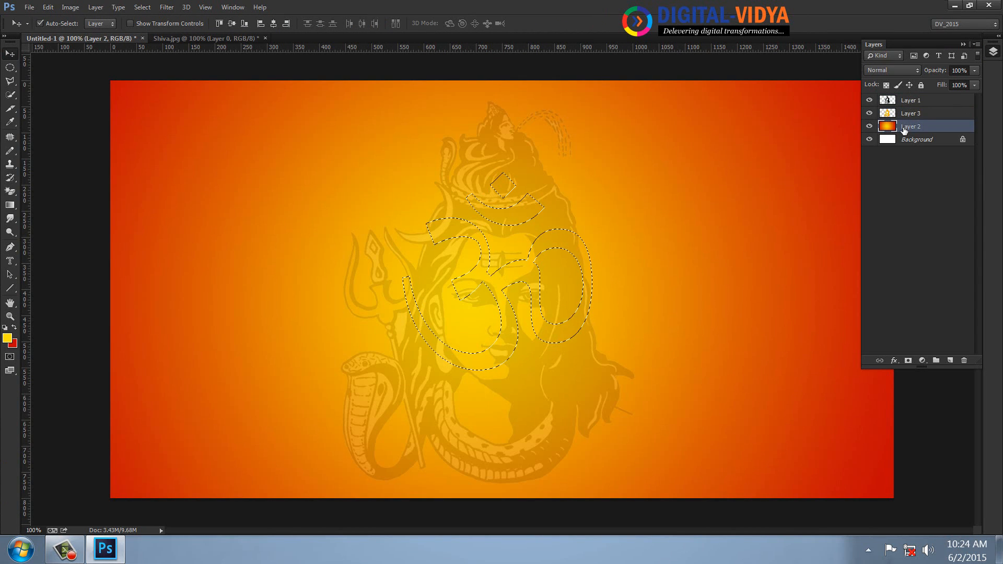
key(ctrl+shift+alt+n)
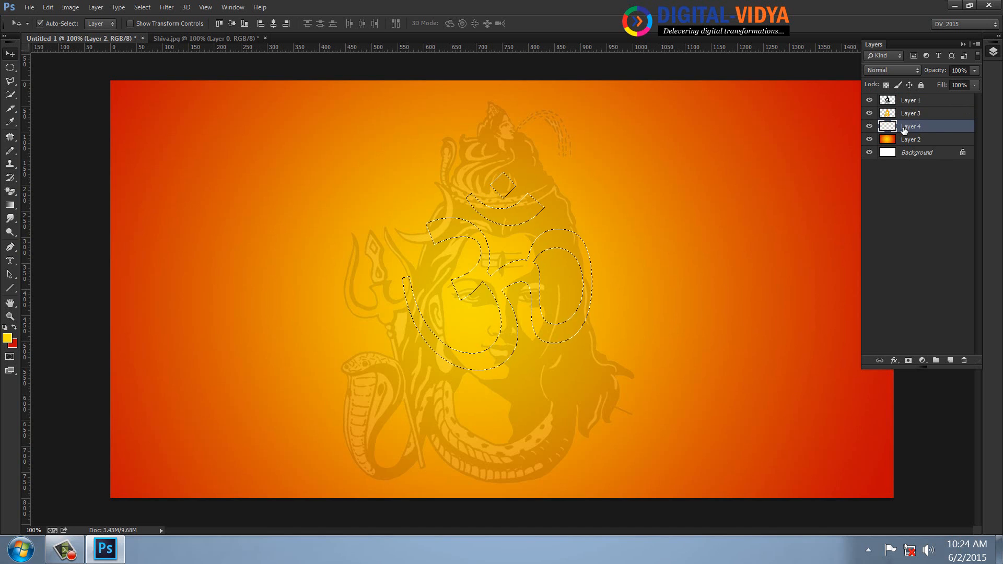
alt+click(869, 127)
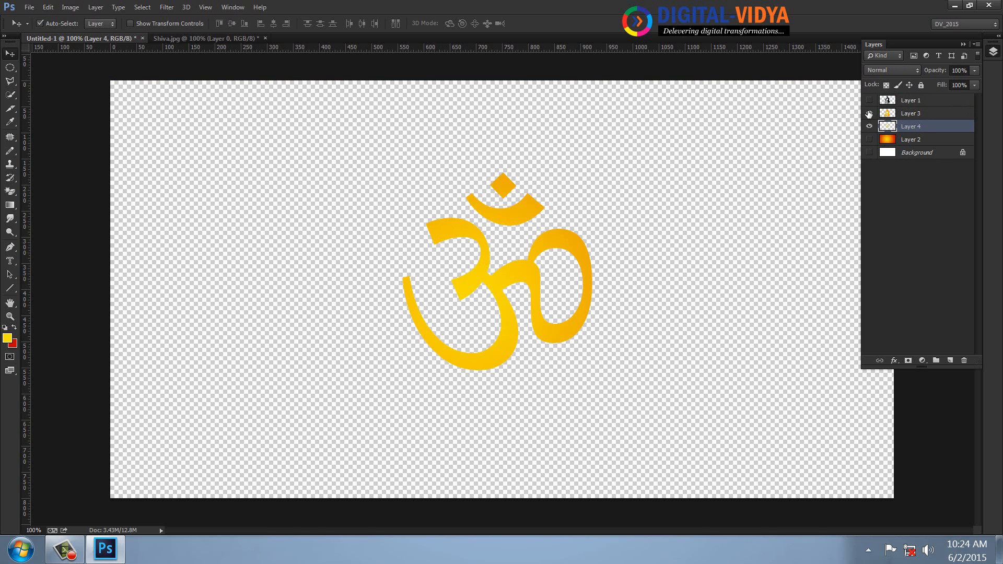
- Show Layer 3 and delete it
click(869, 114)
click(884, 113)
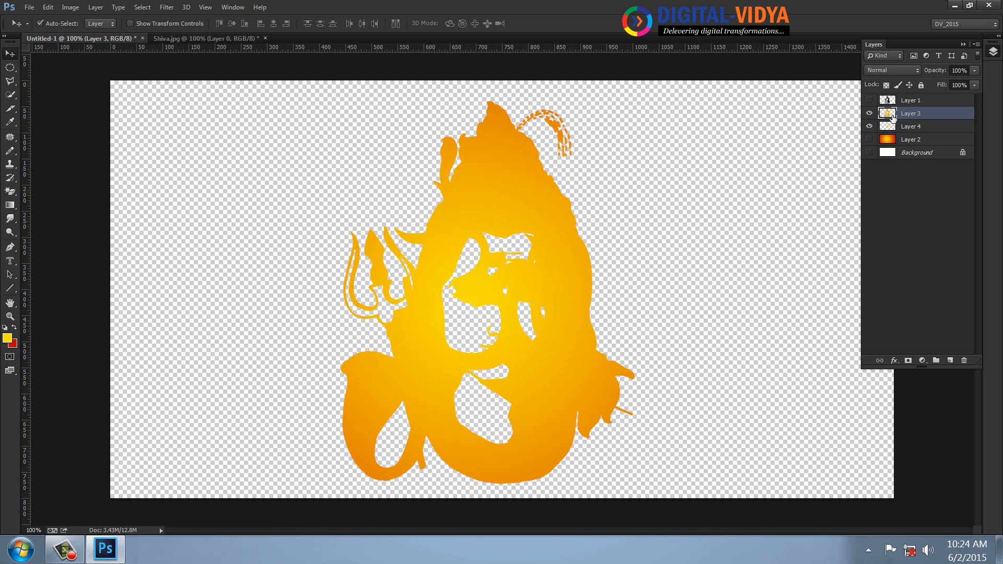
key(Delete)
- Move Layer 4 above Layer 1 and make Layer 1, Layer 2 and the Background visible
click(870, 100)
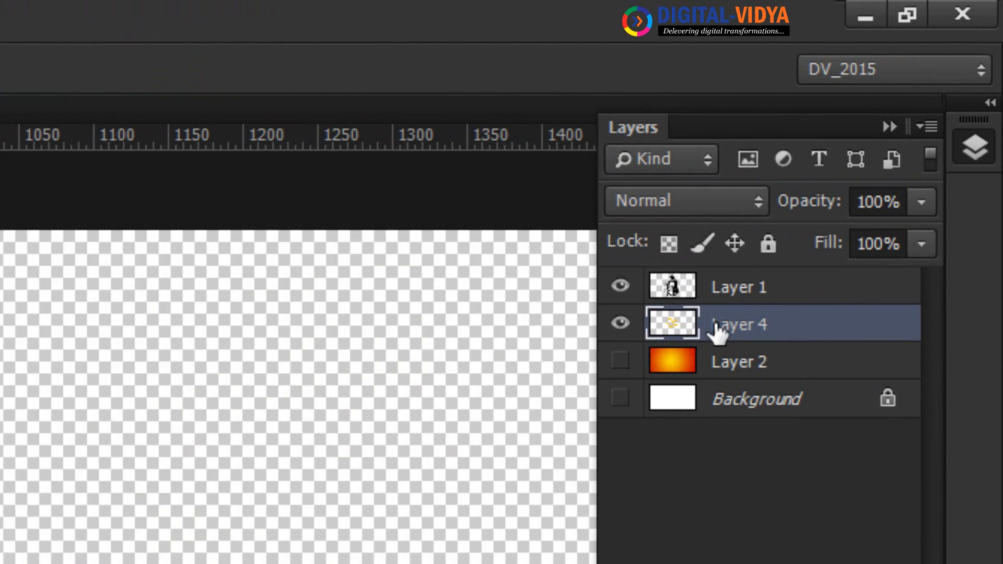
key(ctrl+])
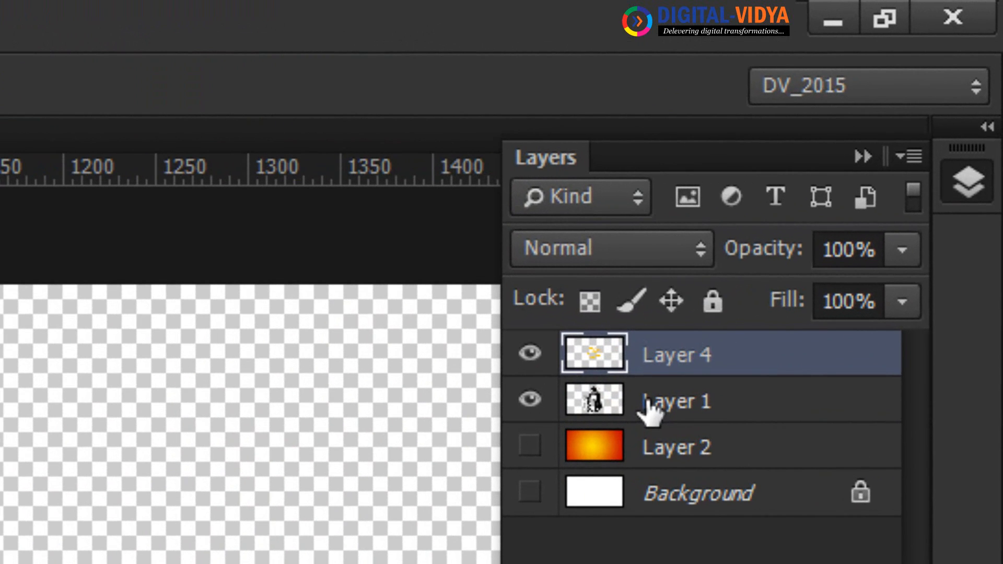
click(530, 446)
click(529, 492)
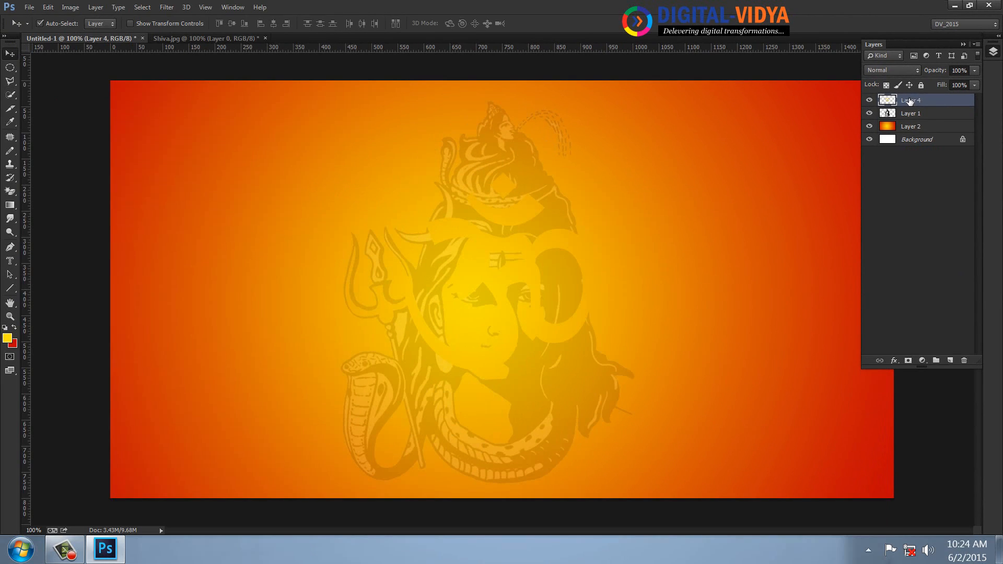
- Rename Layer 4 as 01 and duplicate it
double_click(674, 354)
key(Return)
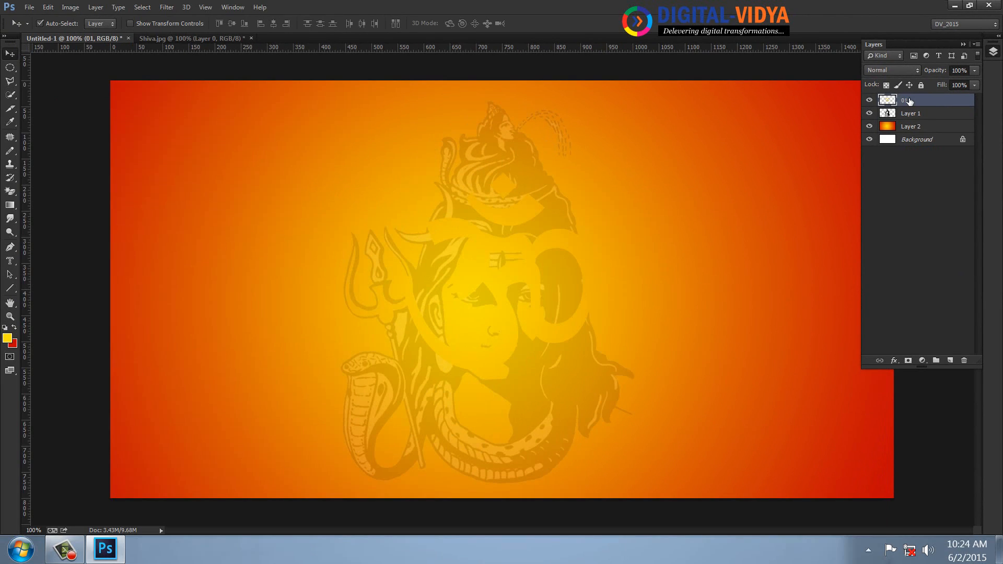
key(ctrl+j)
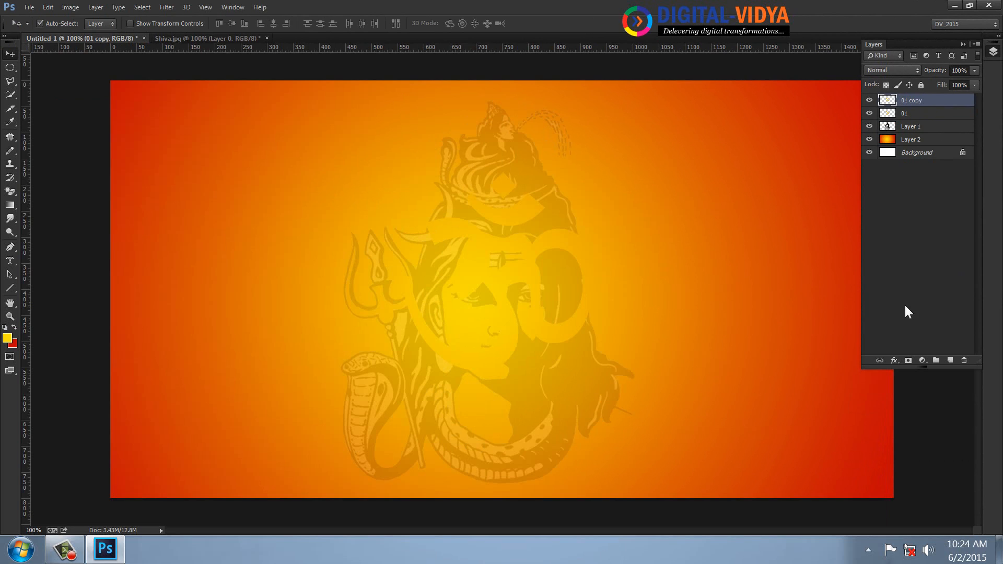
- Apply Inner Glow and Outer Glow effects to the 01 copy layer with the default settings
click(893, 360)
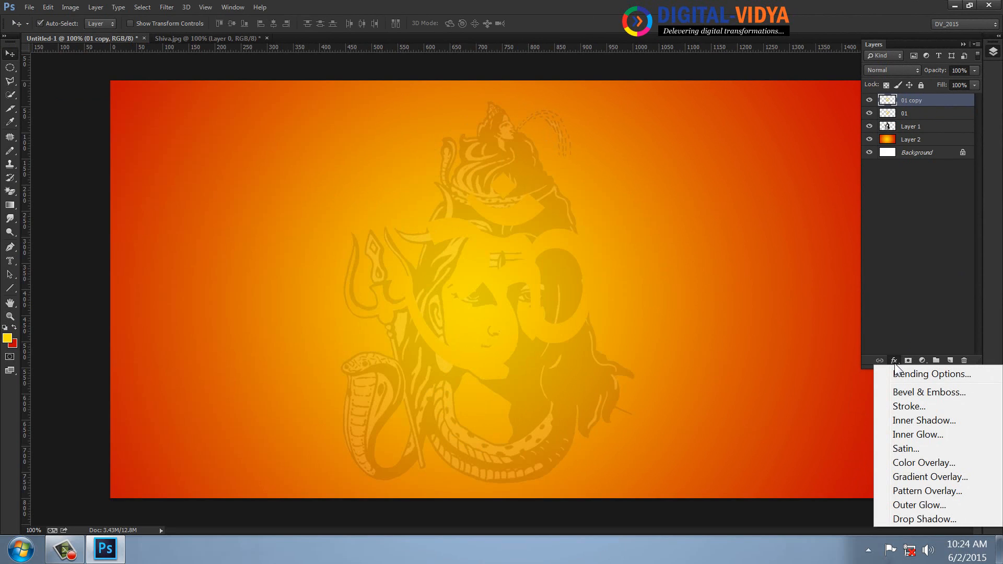
click(901, 435)
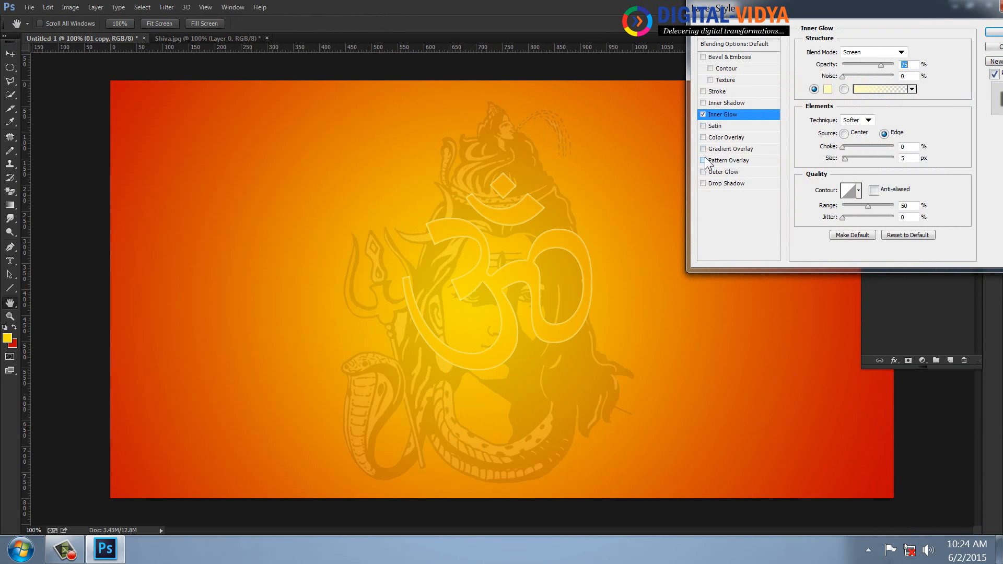
click(703, 172)
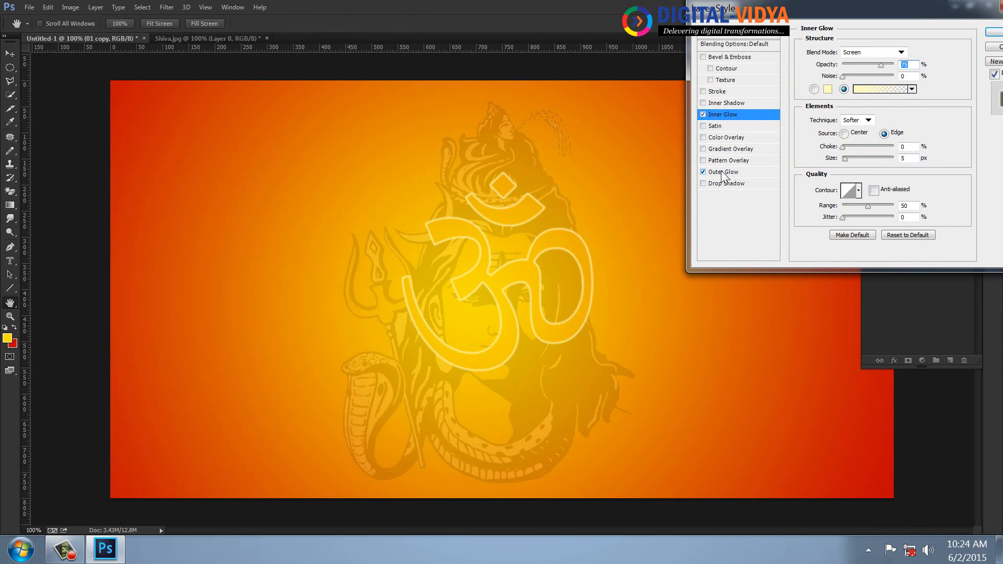
click(995, 36)
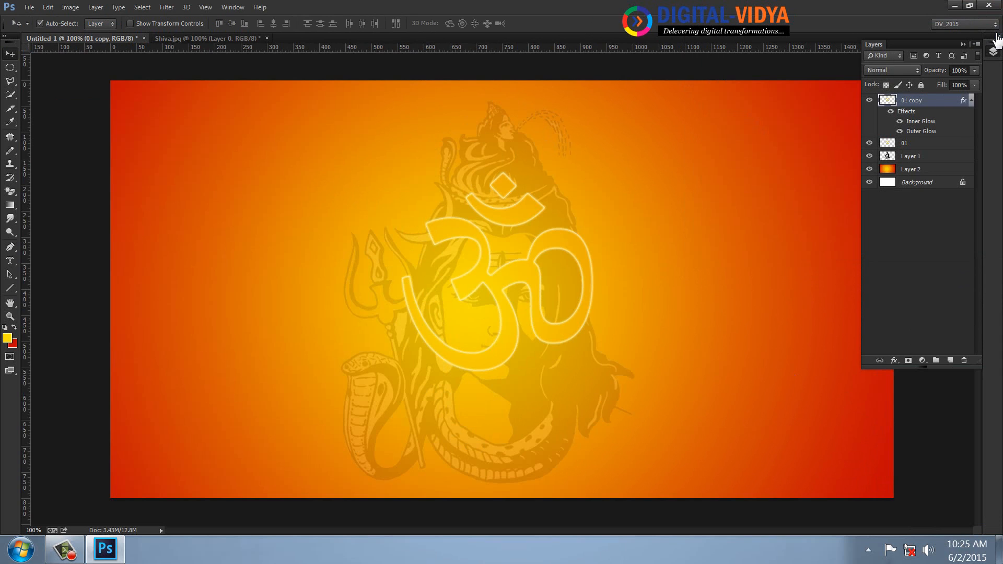
- Duplicate the 01 copy layer and set the duplicate's Inner Glow and Outer Glow sizes to 10 px
key(ctrl+j)
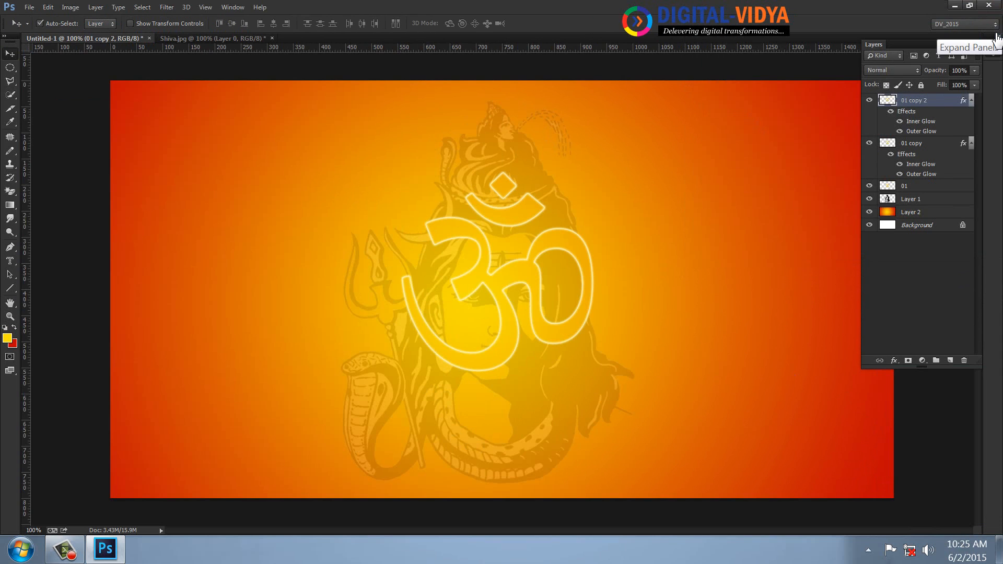
double_click(926, 122)
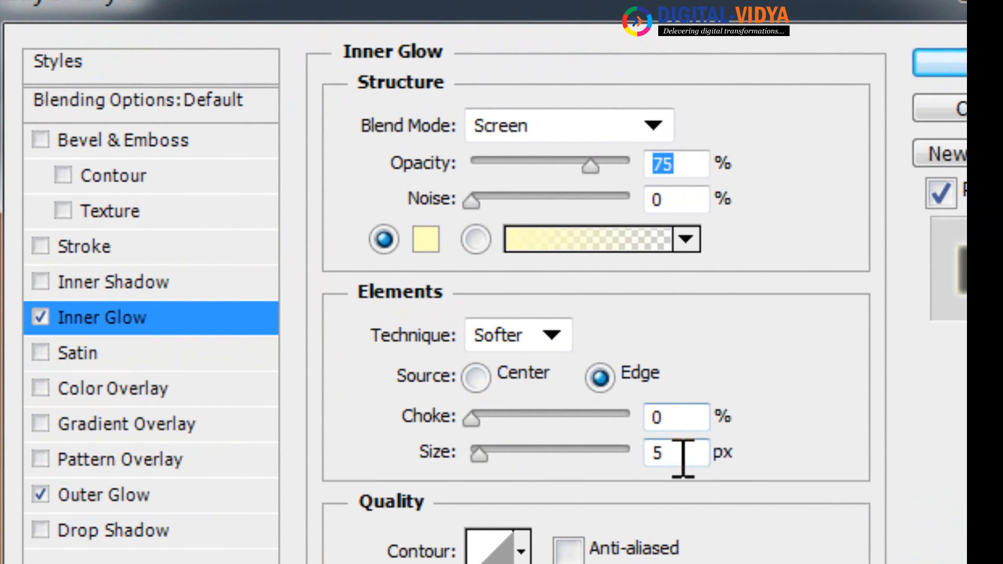
double_click(747, 364)
text(10)
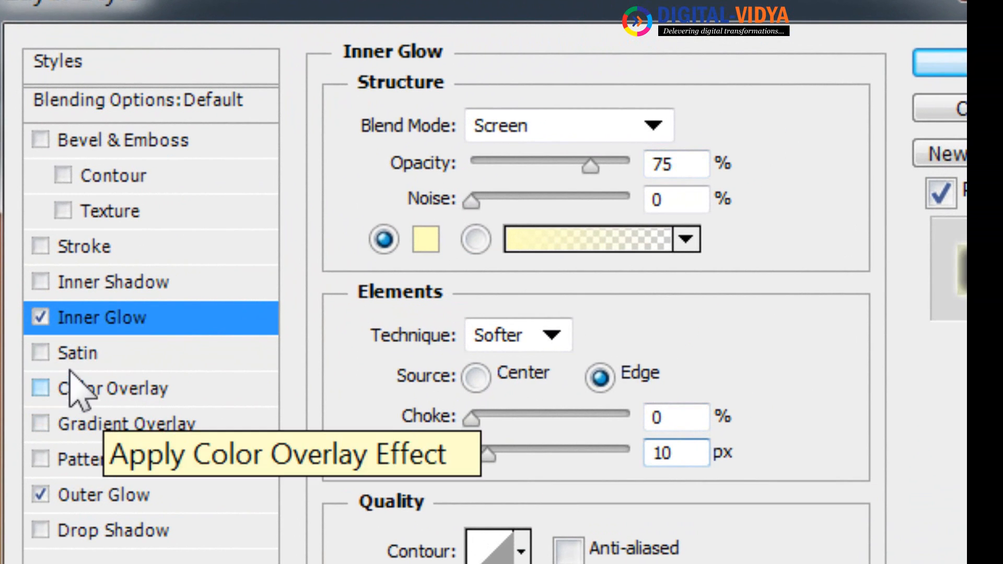
click(137, 495)
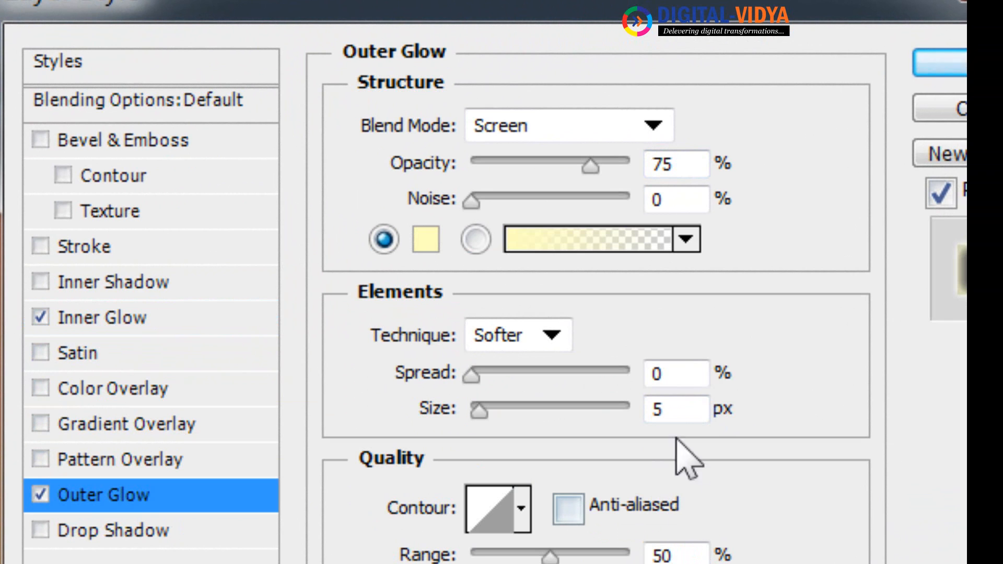
double_click(673, 409)
text(10)
key(Return)
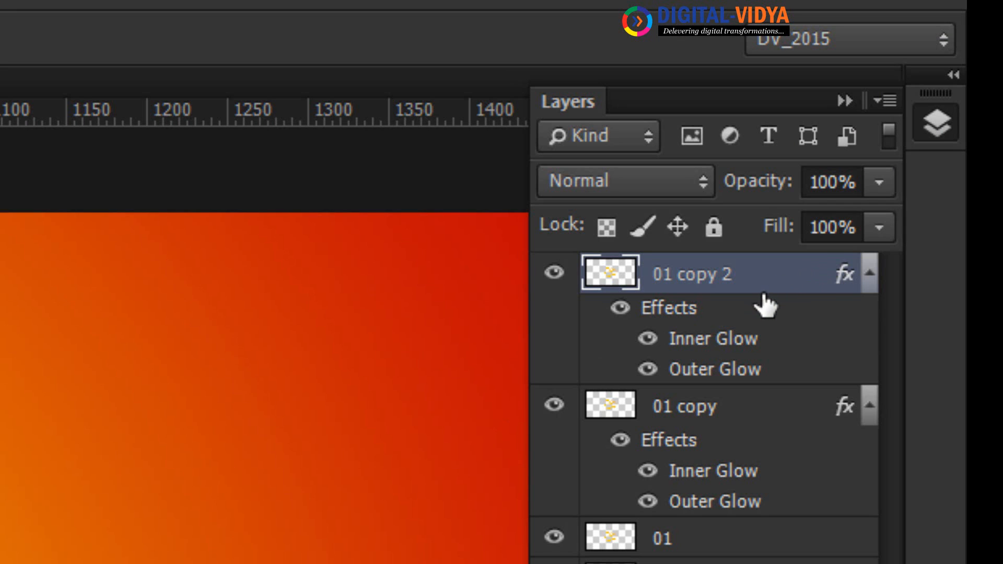
- Duplicate the 01 copy 2 layer and set the duplicate's Inner Glow and Outer Glow sizes to 15 px
key(ctrl+j)
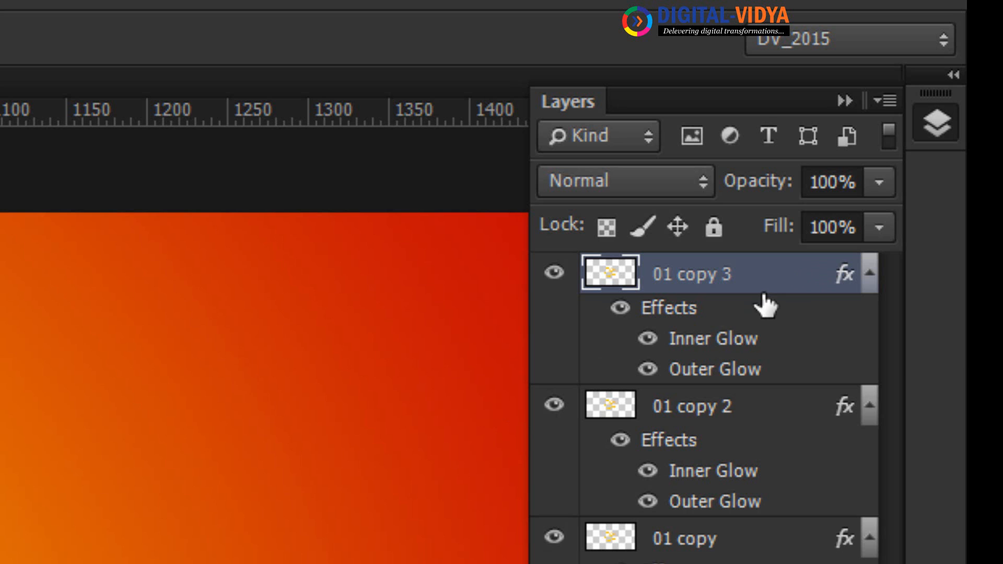
double_click(698, 340)
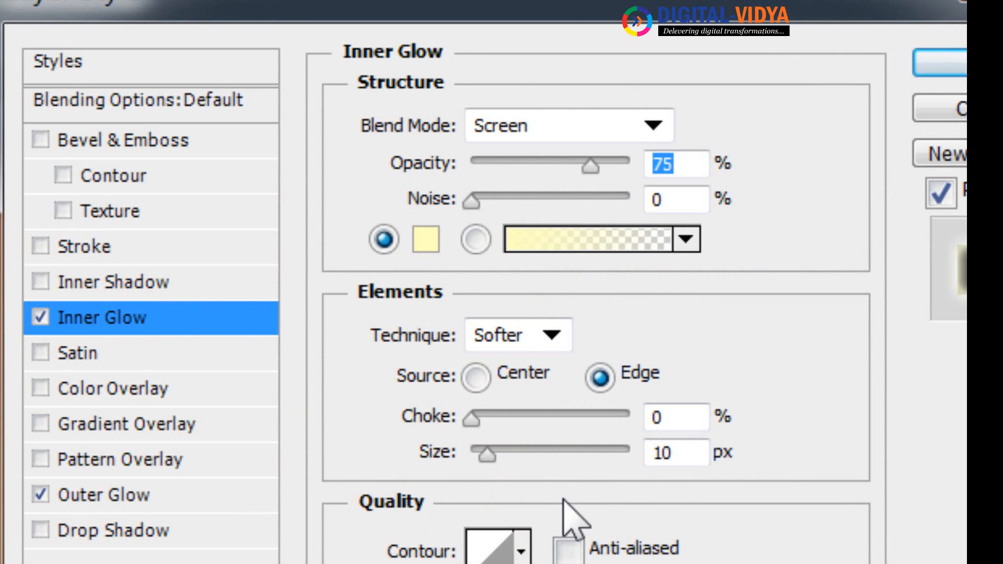
double_click(673, 453)
text(15)
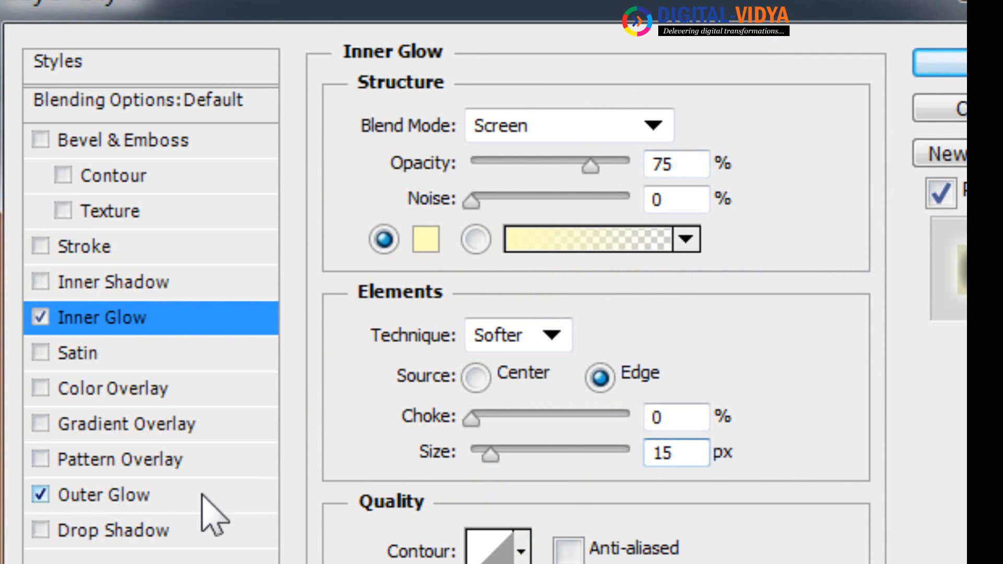
click(152, 495)
double_click(661, 409)
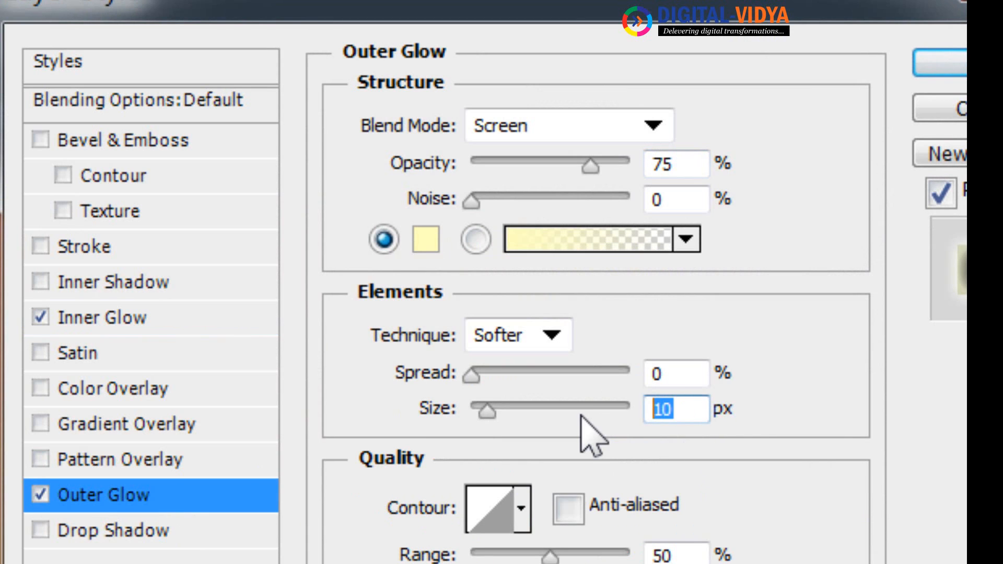
text(15)
key(Return)
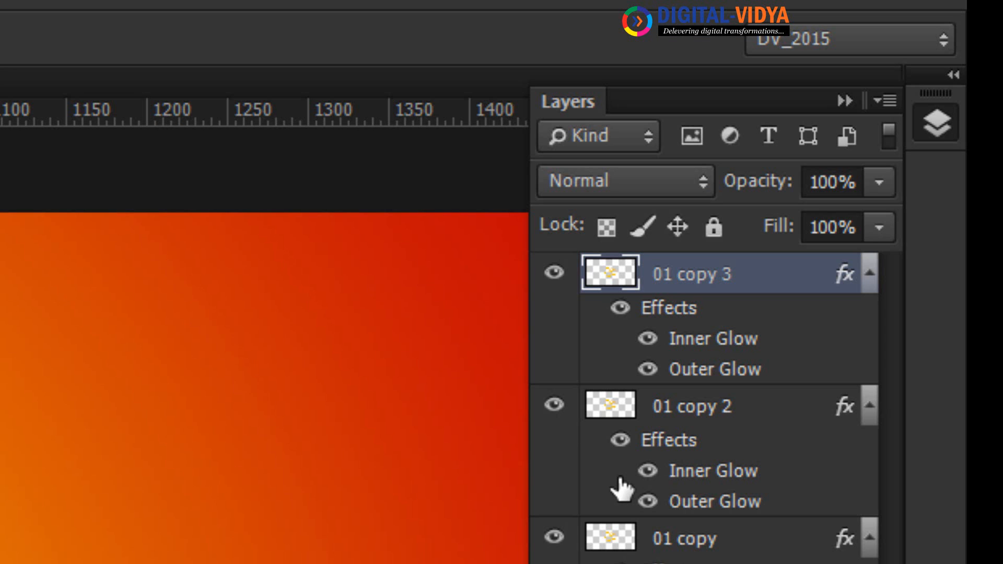
- Duplicate the 01 copy 3 layer, set the duplicate's Inner Glow size to 25 px, and change its Outer Glow size
key(ctrl+j)
double_click(711, 345)
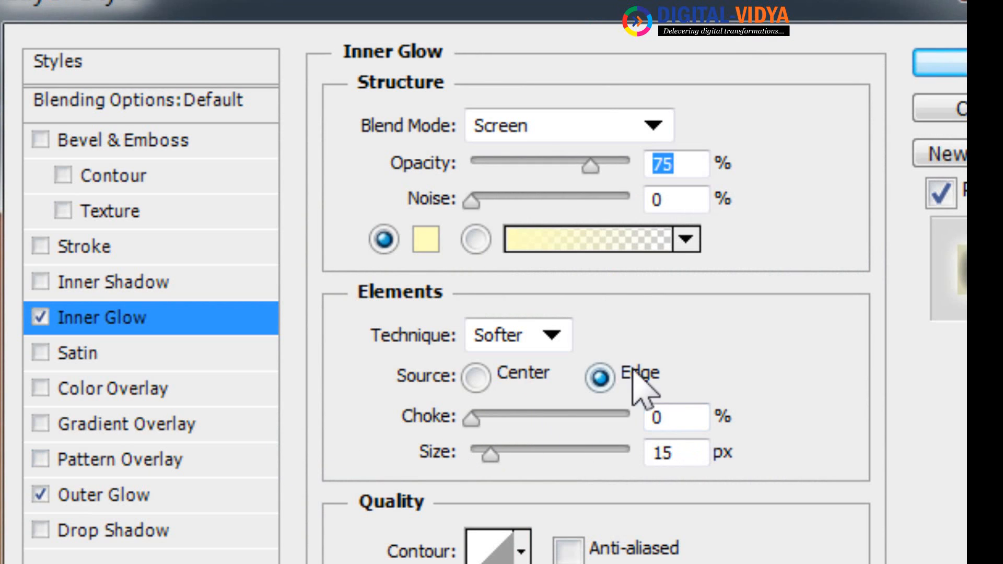
double_click(698, 451)
text(25)
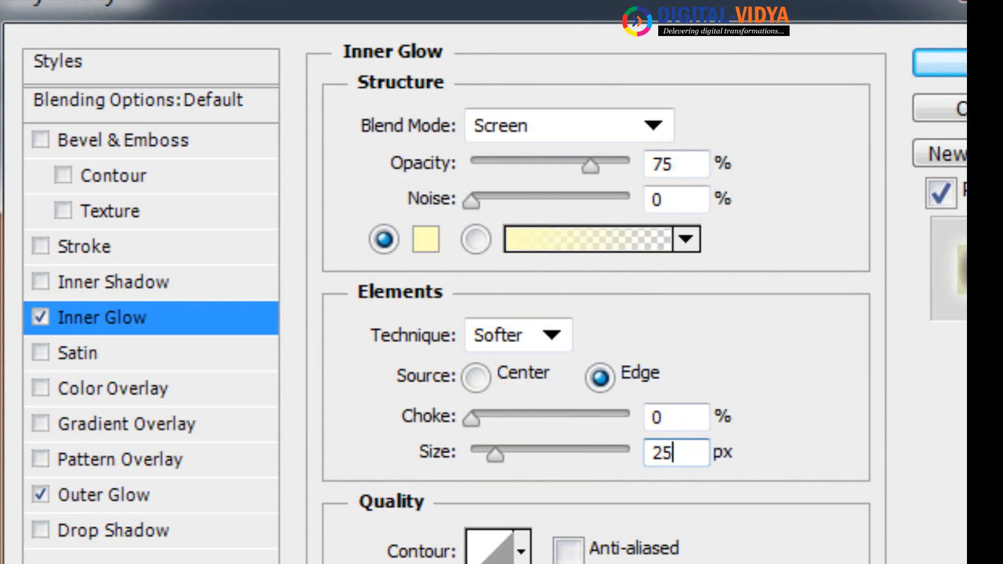
click(152, 493)
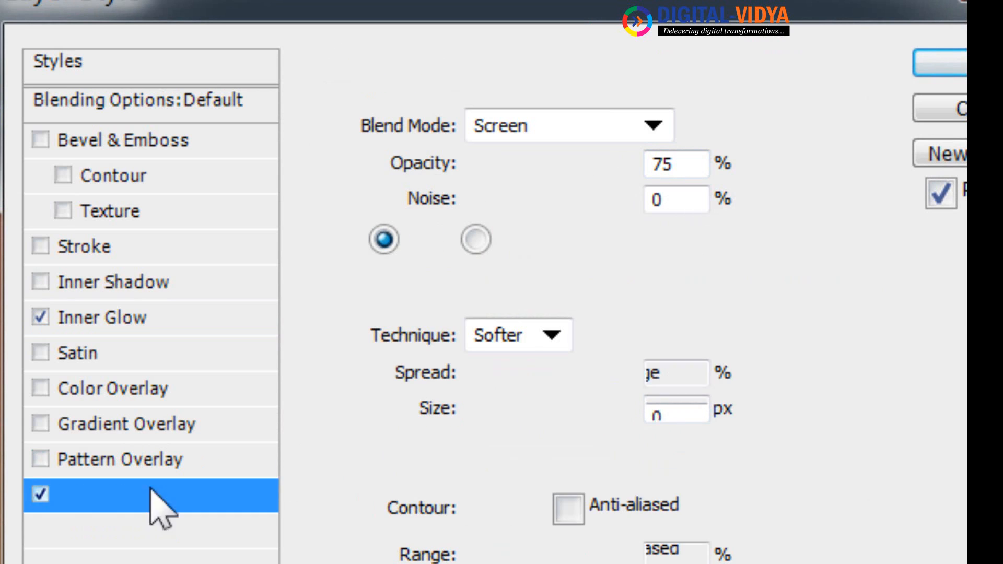
double_click(688, 418)
text(2015)
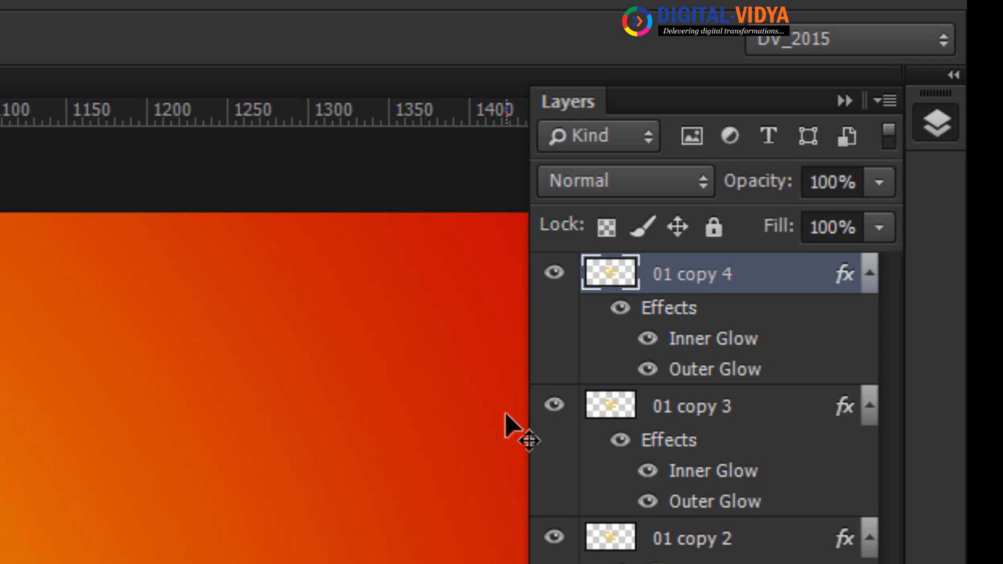
- Duplicate the 01 copy 4 layer and set the duplicate's Inner Glow and Outer Glow sizes to 40 px
key(ctrl+j)
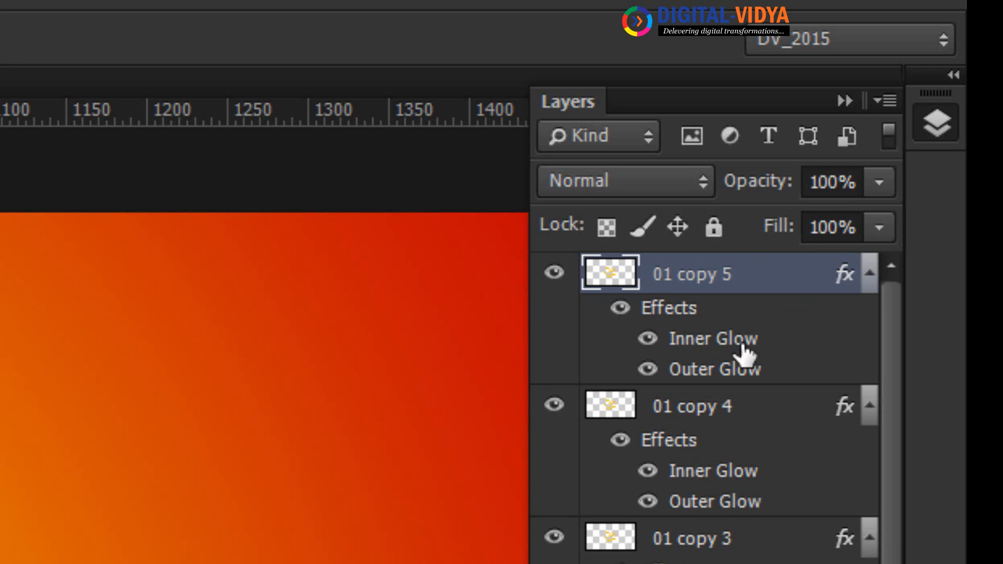
double_click(730, 356)
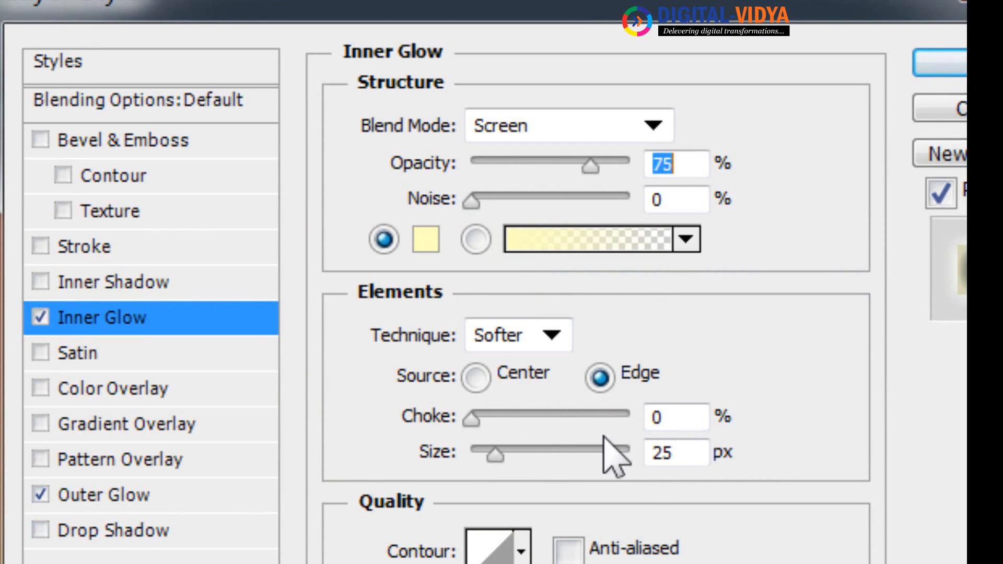
click(676, 459)
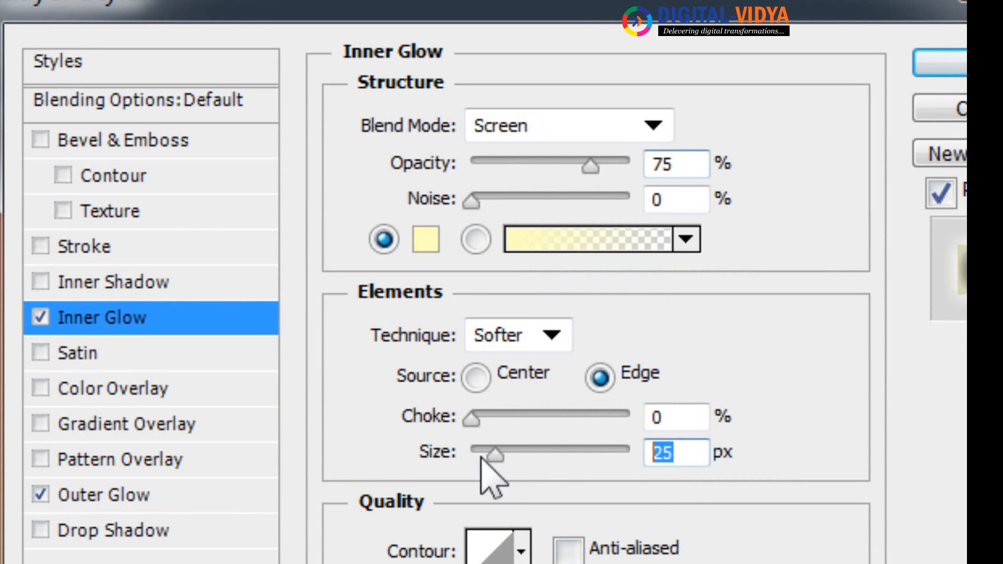
text(40)
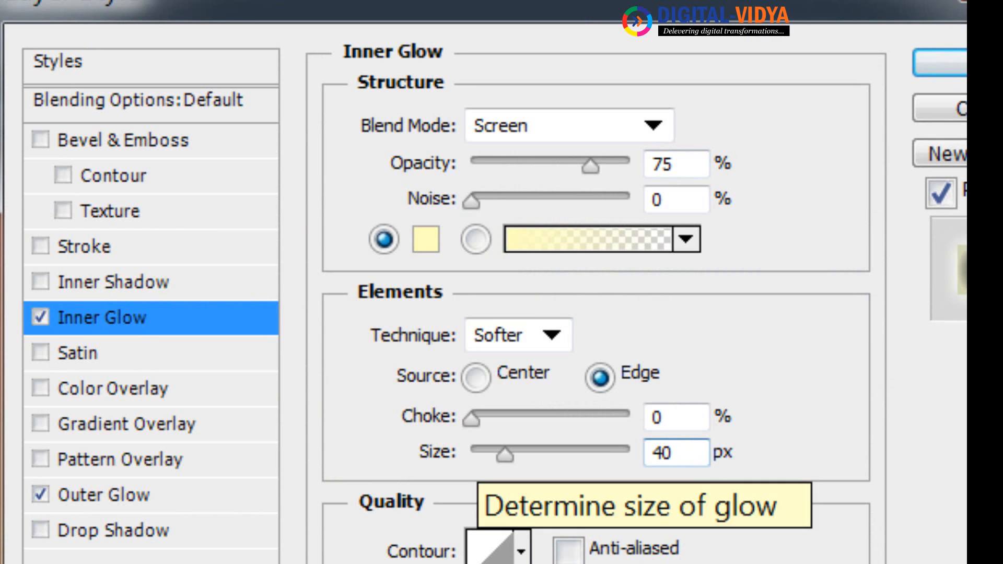
click(175, 497)
click(702, 409)
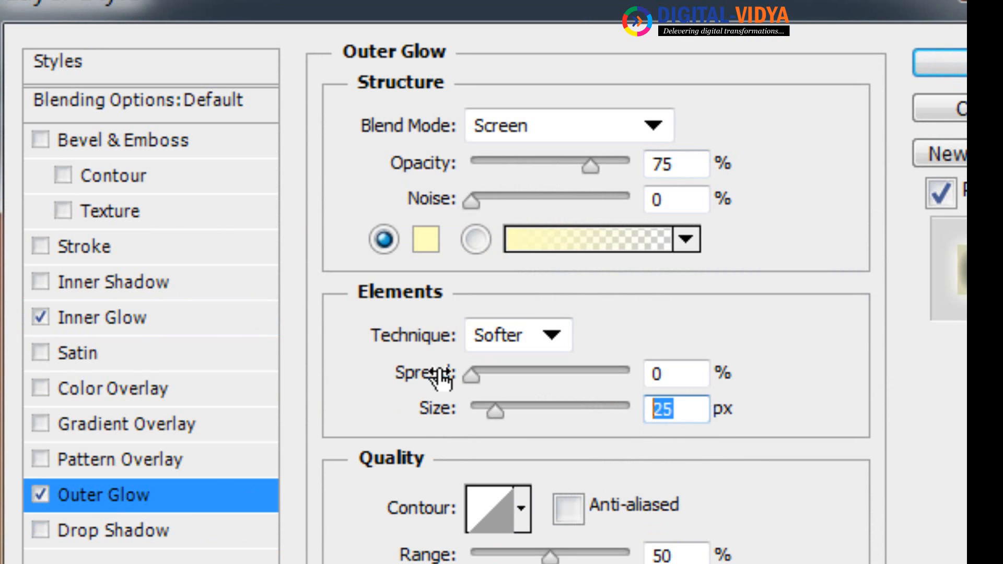
text(40)
key(Return)
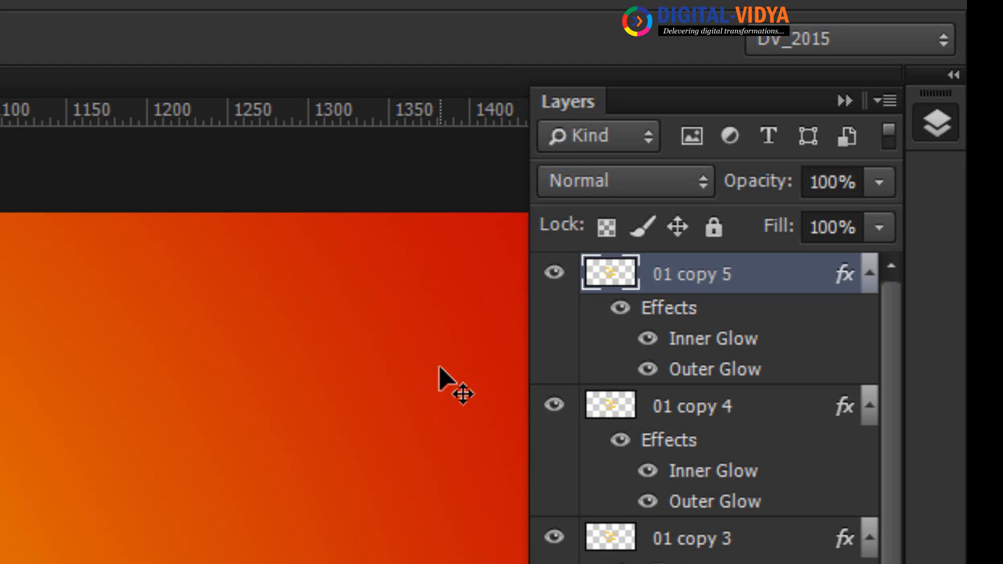
- Duplicate the 01 copy 5 layer and set the duplicate's Inner Glow and Outer Glow sizes to 60 px
key(ctrl+j)
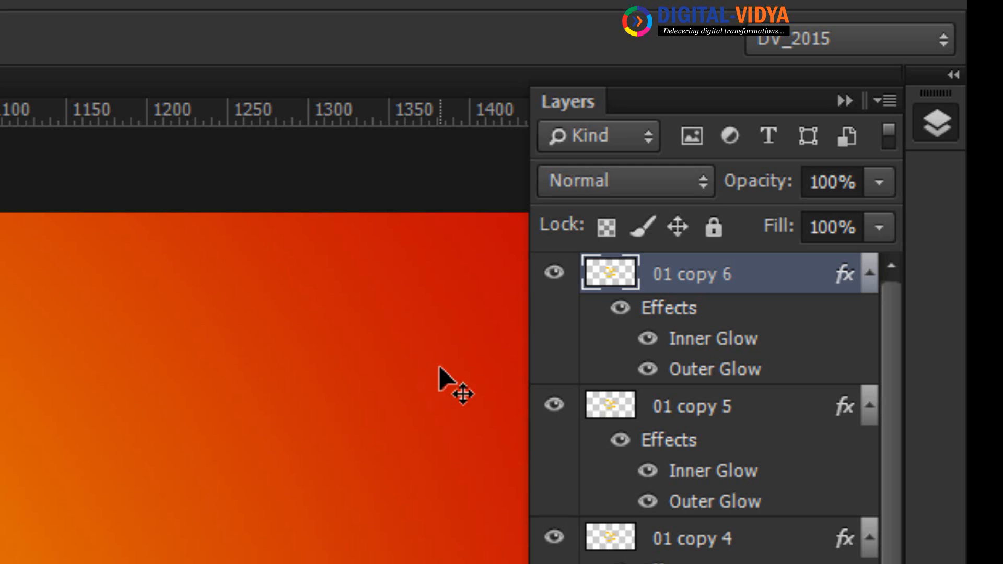
double_click(726, 339)
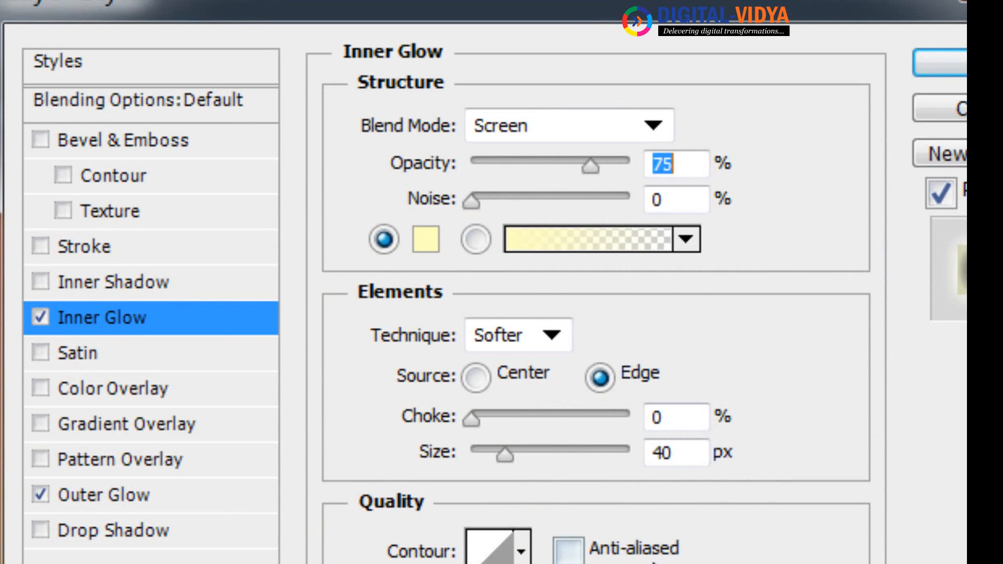
drag(683, 458, 505, 431)
text(60)
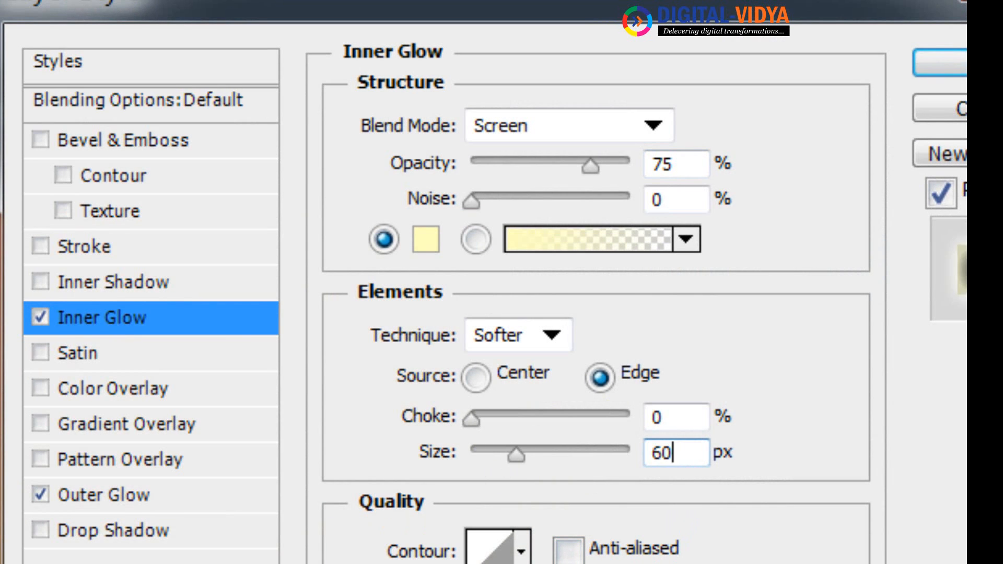
click(160, 496)
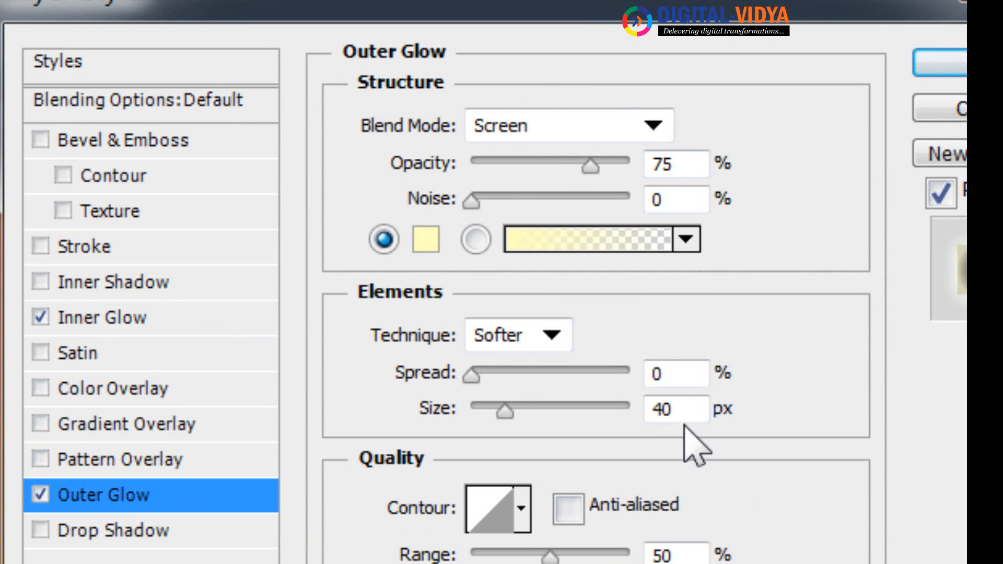
drag(685, 415, 615, 416)
text(60)
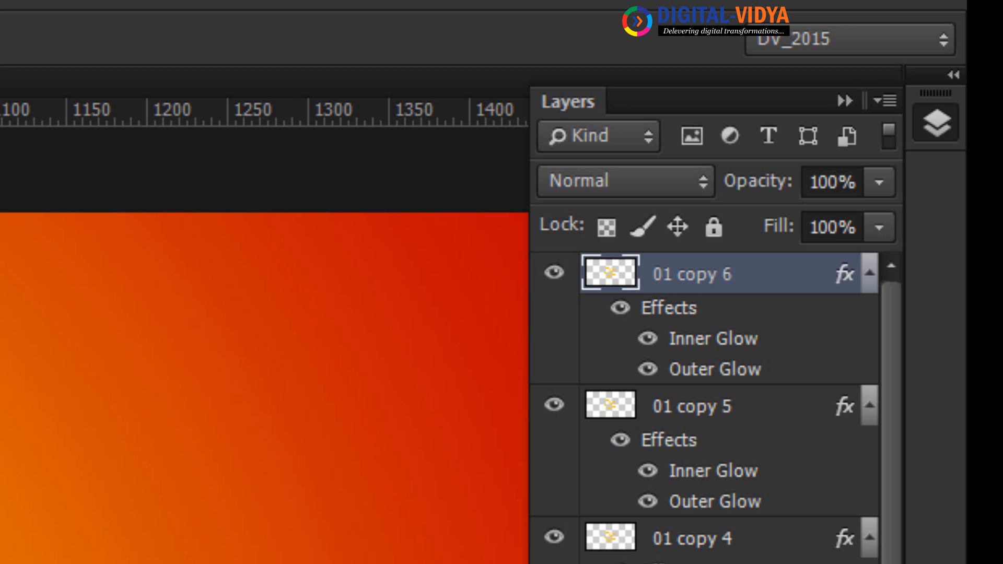
- Collapse the effects lists of all the 01 copy layers, from 01 copy 6 down to 01 copy
click(869, 273)
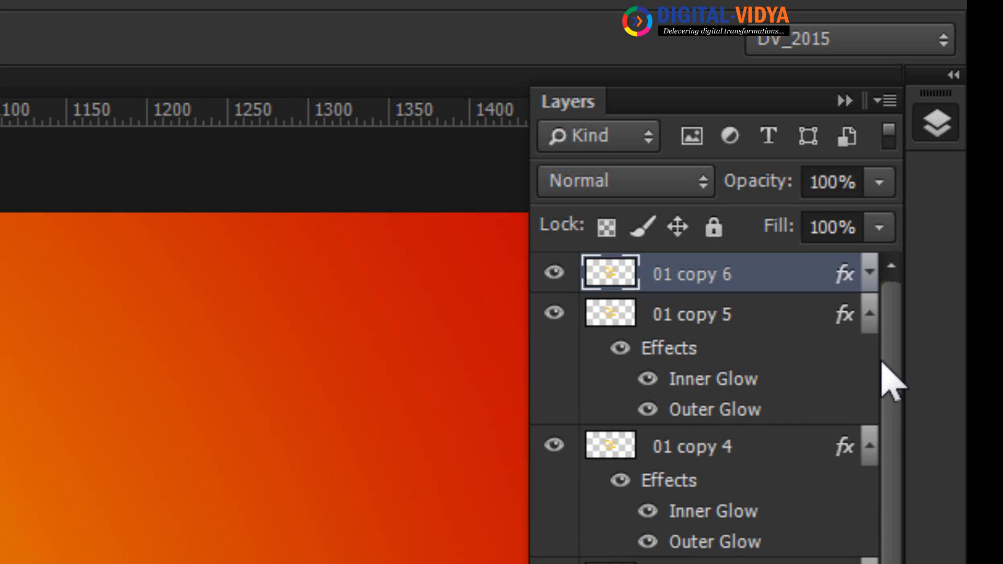
click(869, 316)
click(869, 354)
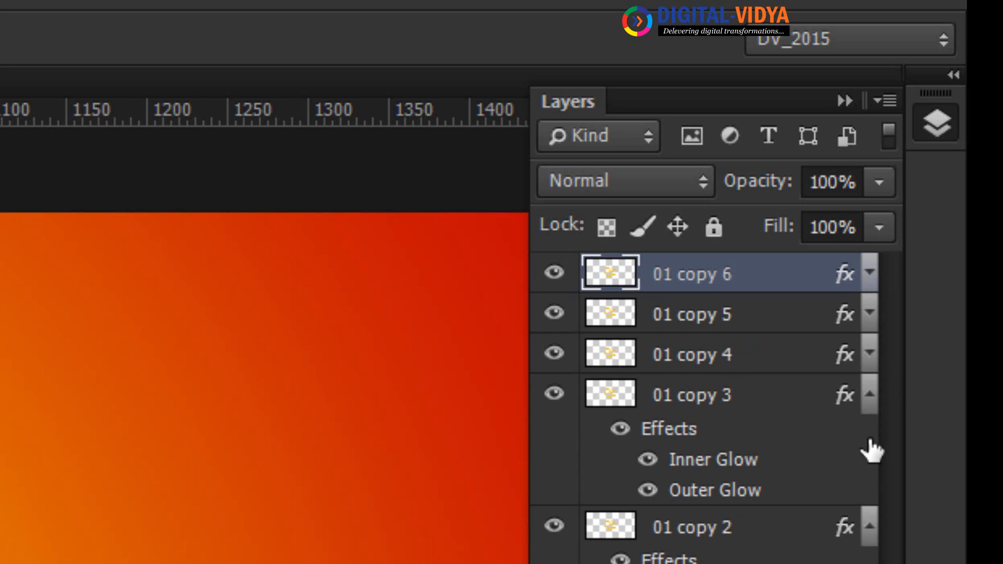
click(870, 395)
click(870, 434)
click(869, 474)
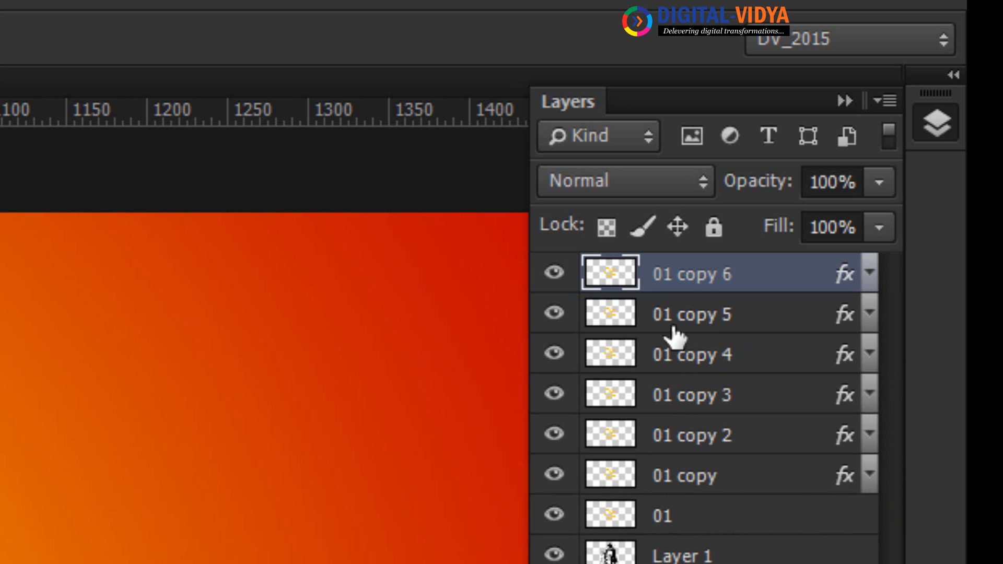
- Bring Layer 1 to the front of the layer stack, above 01 copy 6, and select the 01 layer
click(682, 556)
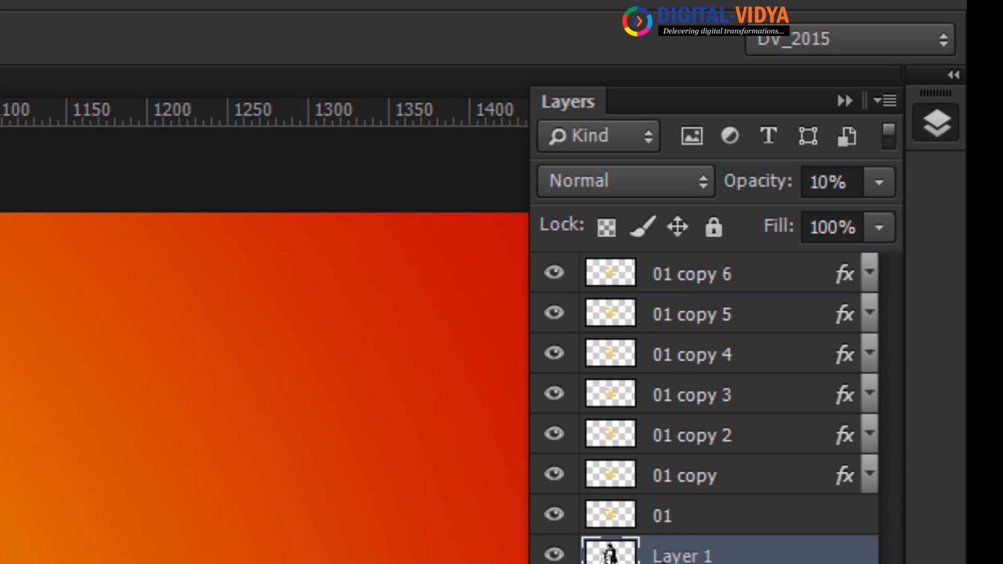
key(ctrl+shift+])
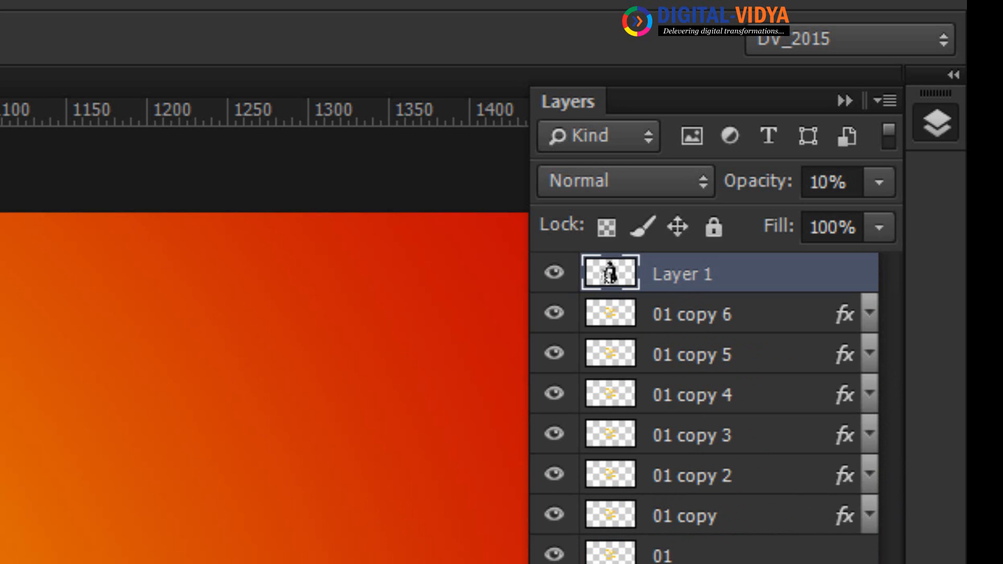
click(662, 555)
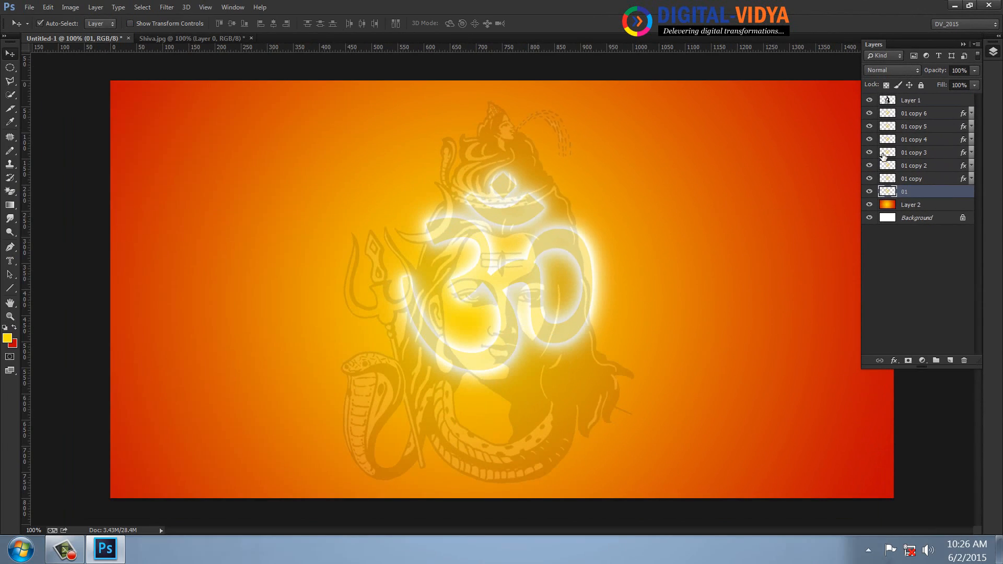
- Set the opacity of the Shiva artwork on Layer 1 to 5%
click(896, 101)
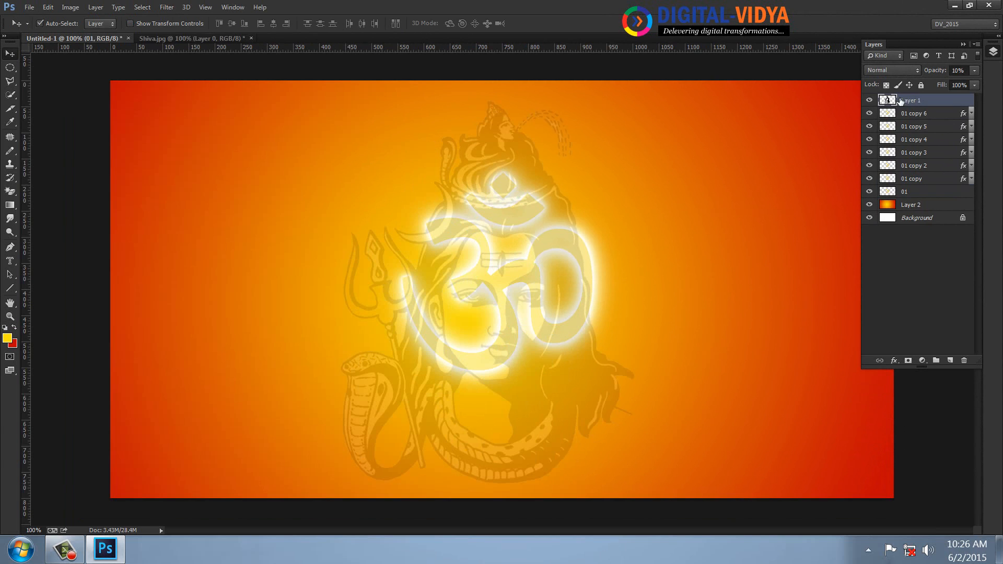
click(958, 70)
text(5)
key(Return)
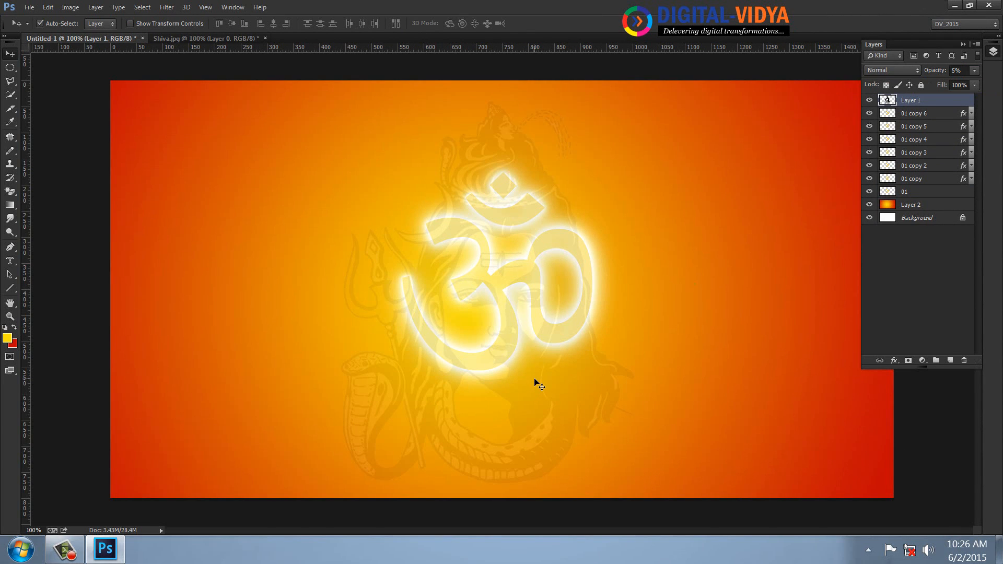
- Scale down the Shiva artwork on Layer 1 with Free Transform and center it over the Om symbol
key(ctrl+t)
drag(635, 100, 595, 208)
drag(526, 383, 538, 367)
key(Return)
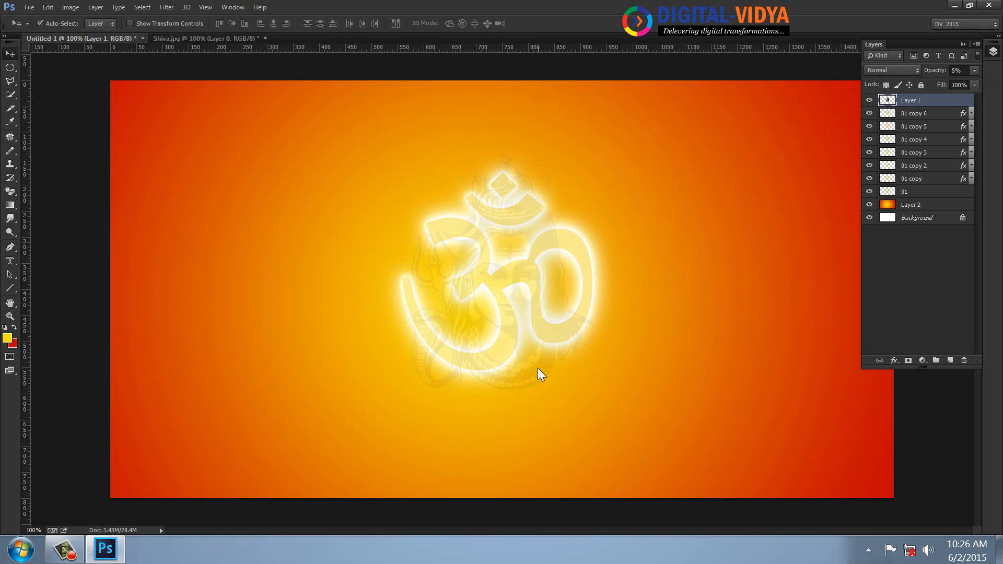
- Select Layer 2 and open the Timeline for animating the layers
click(910, 206)
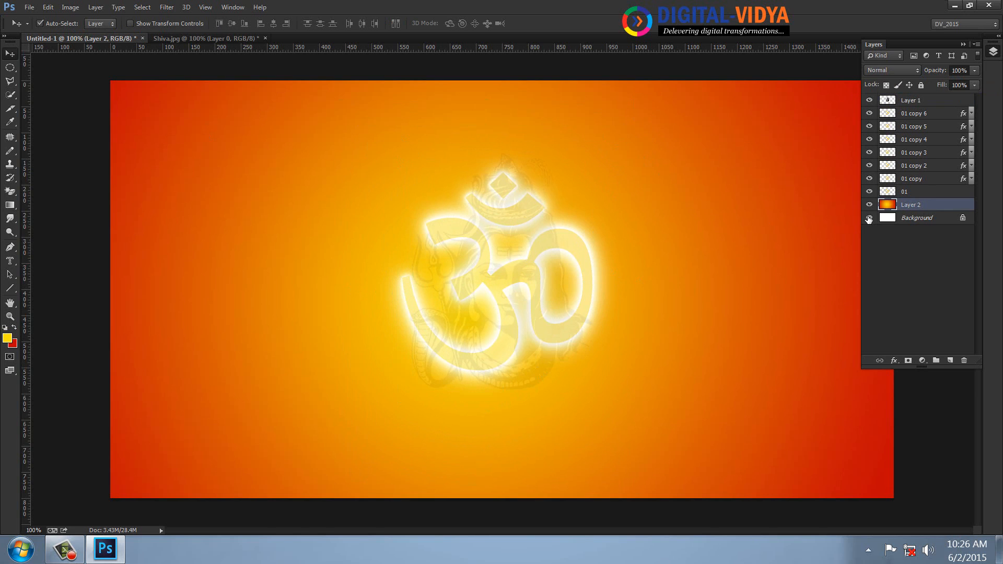
click(234, 7)
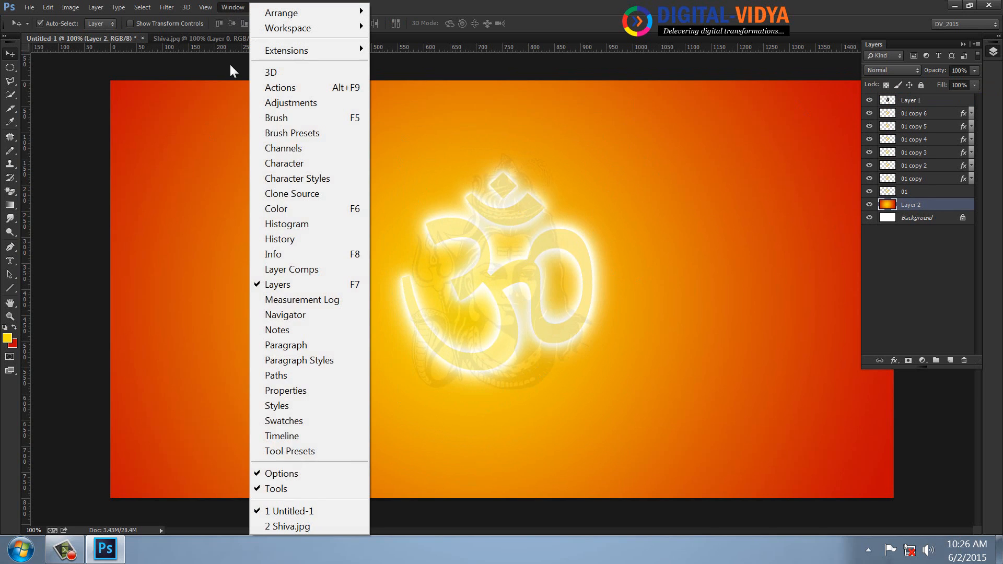
click(293, 435)
- Hide 01 copy through 01 copy 6, keep Layer 1 and 01 visible, and select the 01 layer
drag(869, 100, 870, 181)
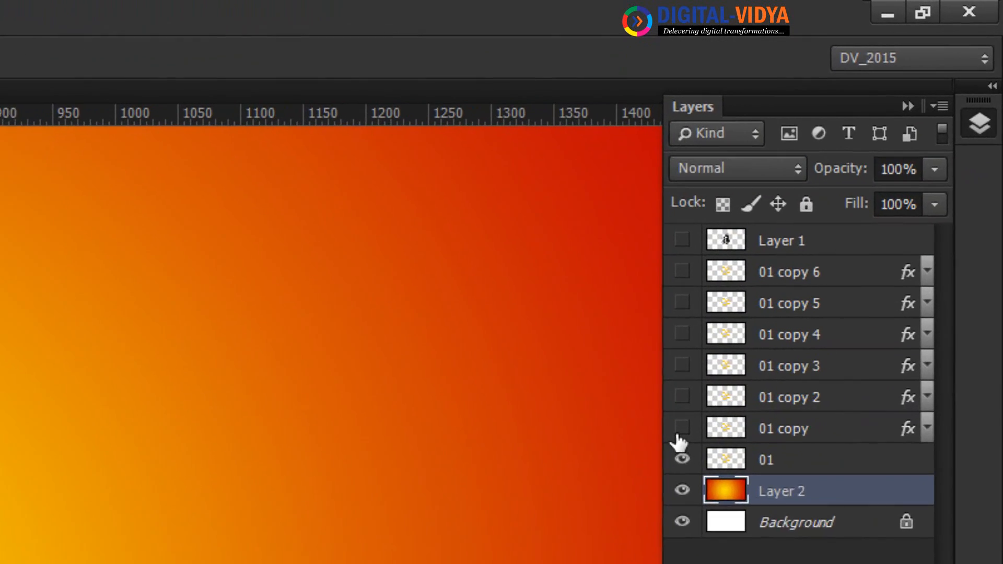
click(868, 180)
click(665, 450)
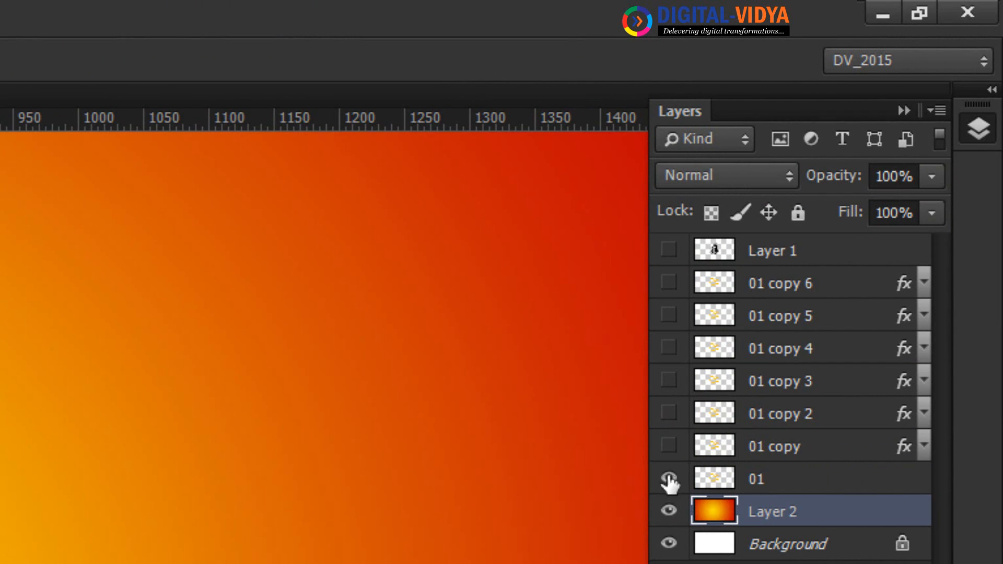
click(715, 479)
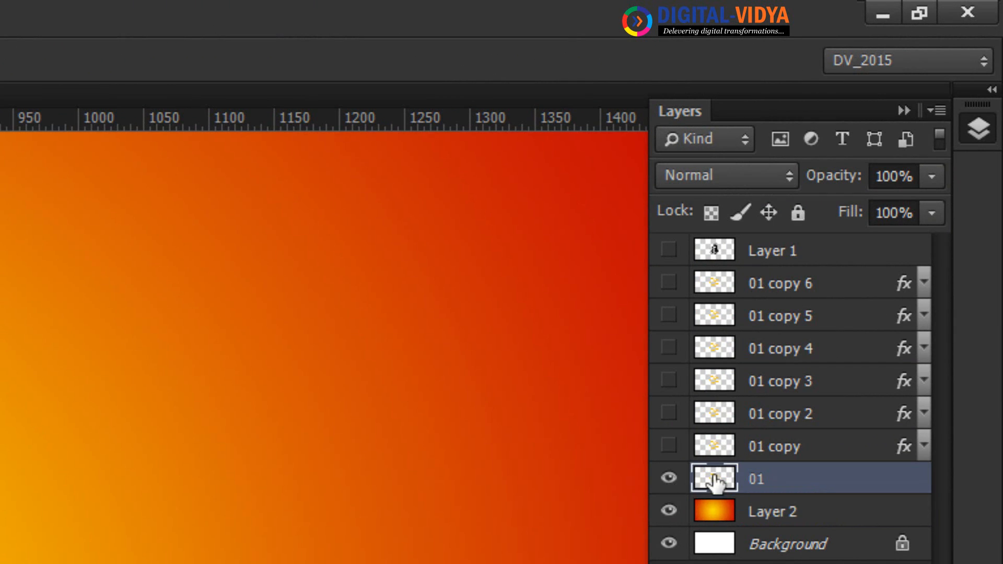
click(670, 252)
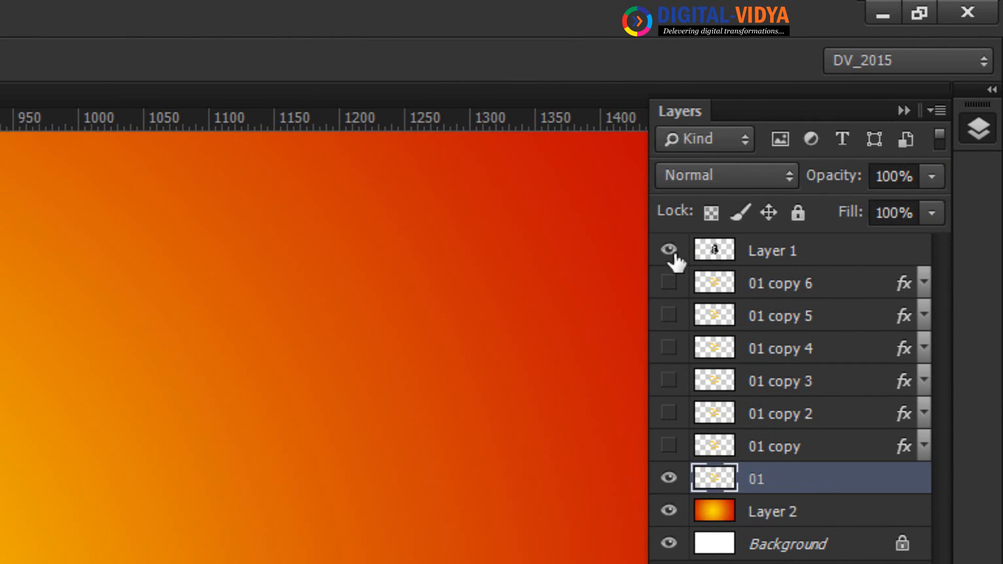
click(669, 478)
click(669, 477)
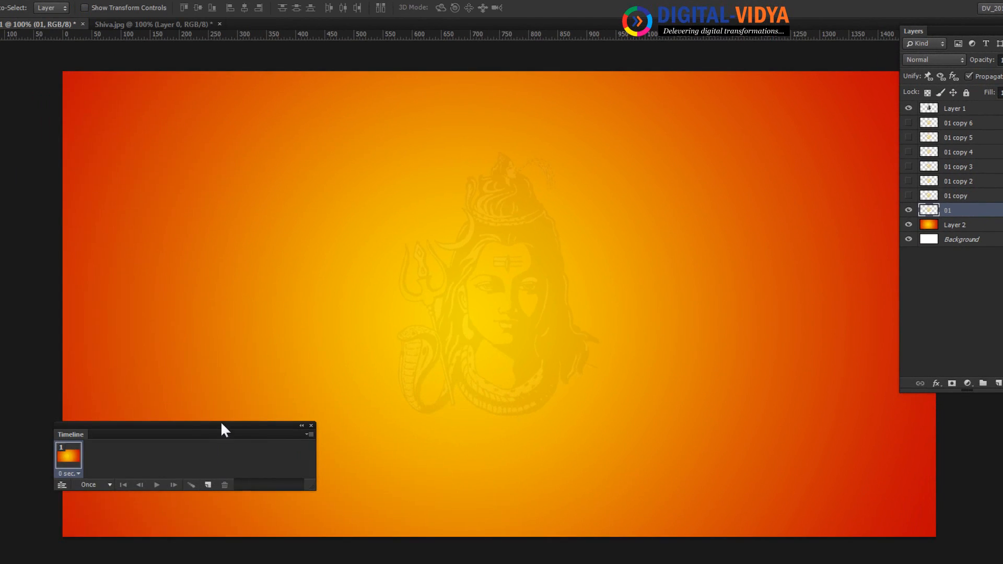
- Move the Timeline above the artwork and add a second frame with 01 hidden and 01 copy visible
drag(223, 430, 546, 86)
click(532, 143)
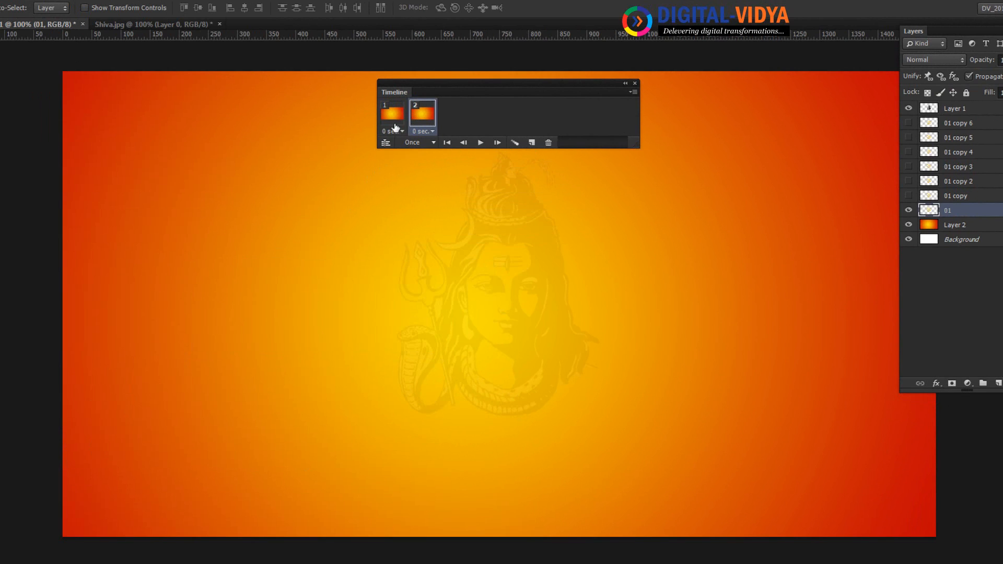
click(908, 210)
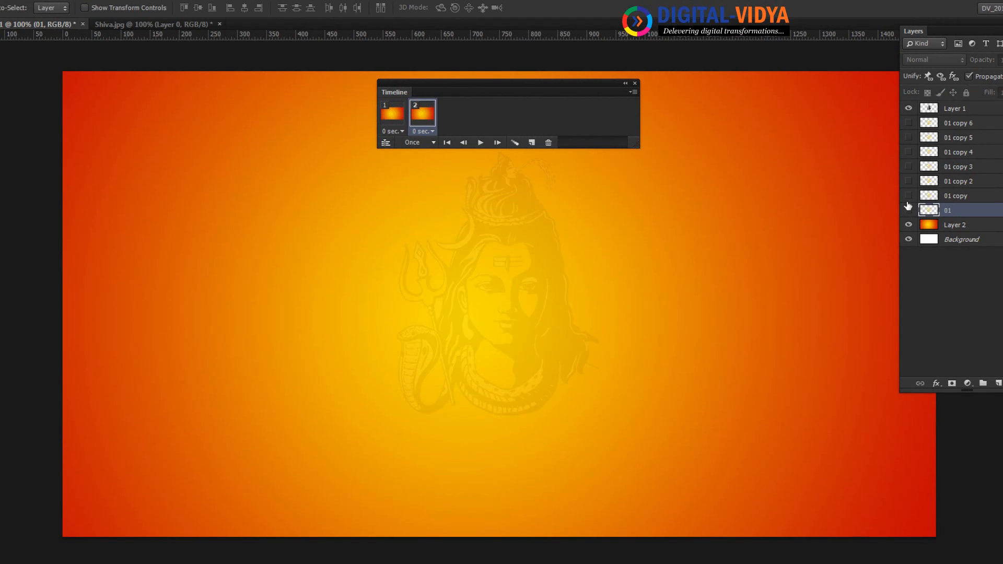
click(908, 195)
- Add a third animation frame that also shows 01 copy 2 and a fourth that also shows 01 copy 3
click(519, 142)
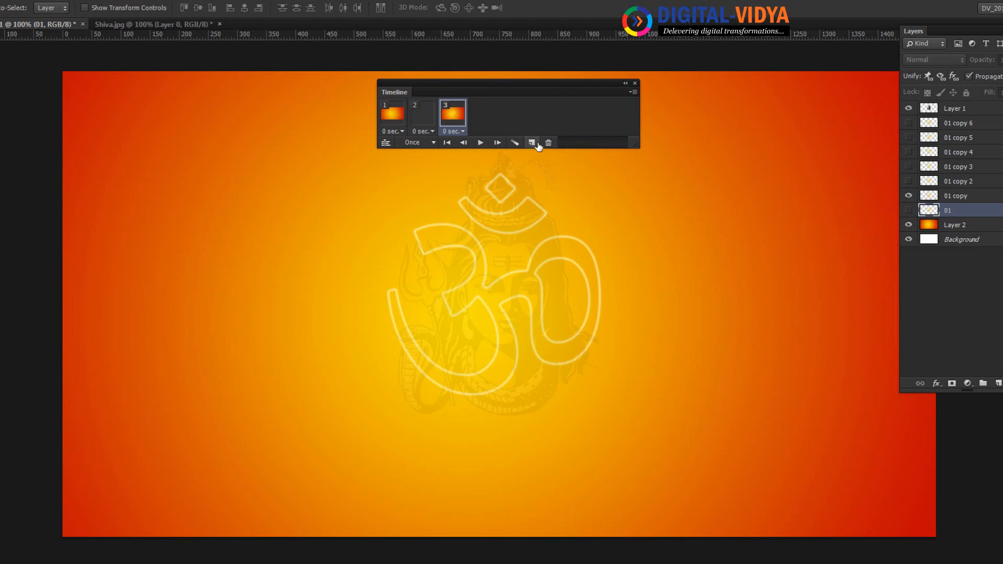
click(909, 181)
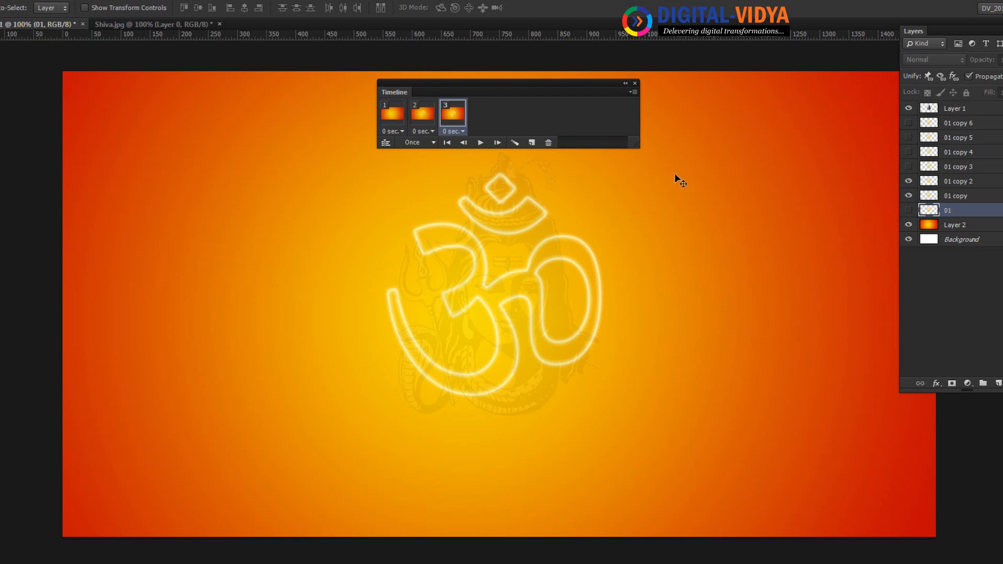
click(532, 143)
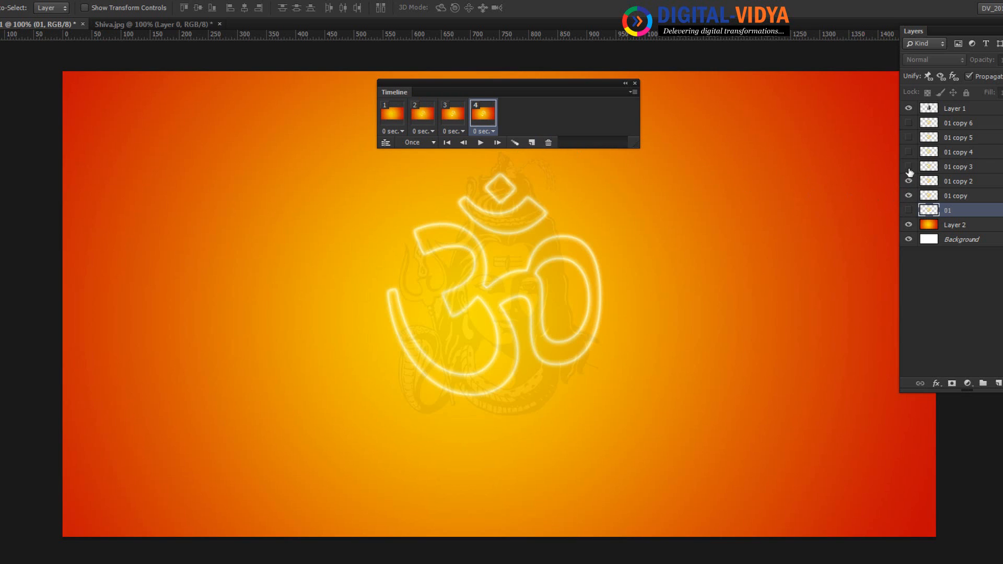
click(909, 166)
- Add a fifth animation frame that also shows 01 copy 4 and a sixth that also shows 01 copy 5
click(533, 145)
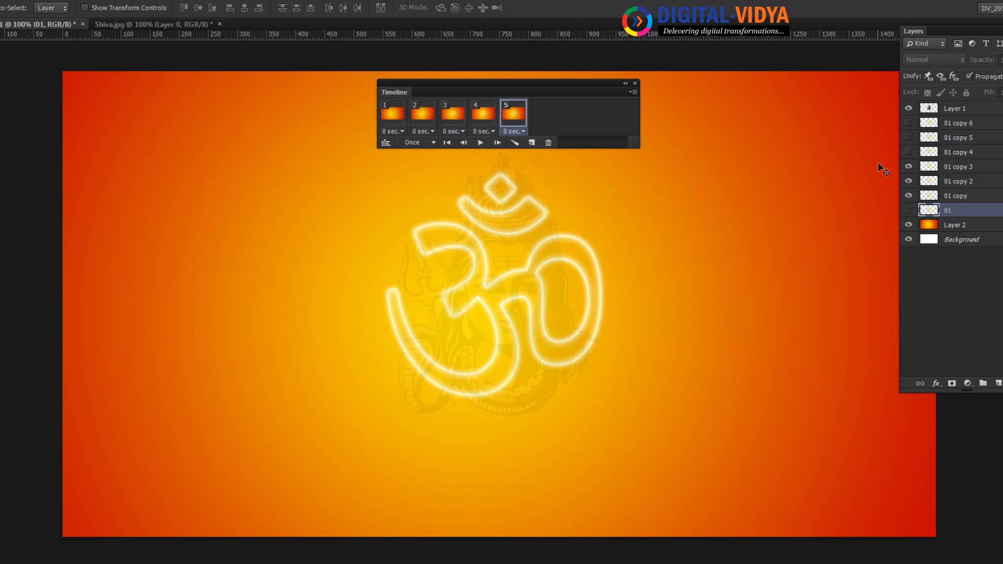
click(908, 152)
click(534, 143)
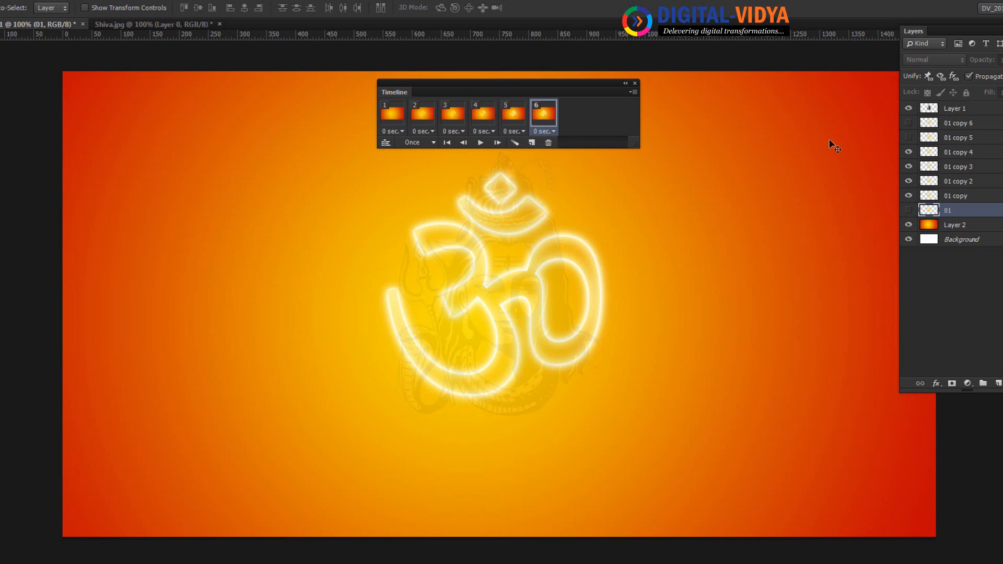
click(908, 137)
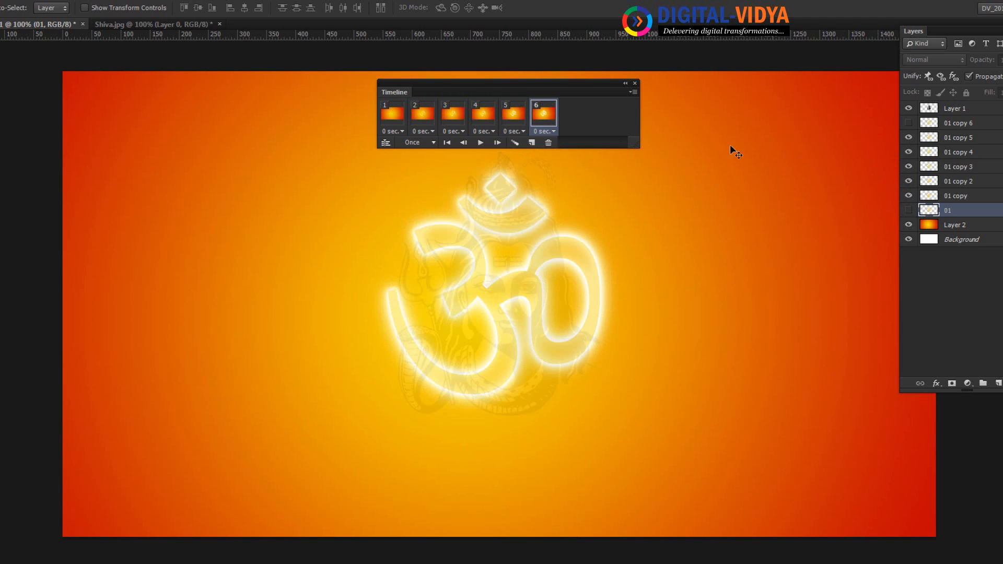
- Add a seventh animation frame that also shows 01 copy 6 and an eighth with 01 copy 6 hidden
click(532, 142)
click(908, 123)
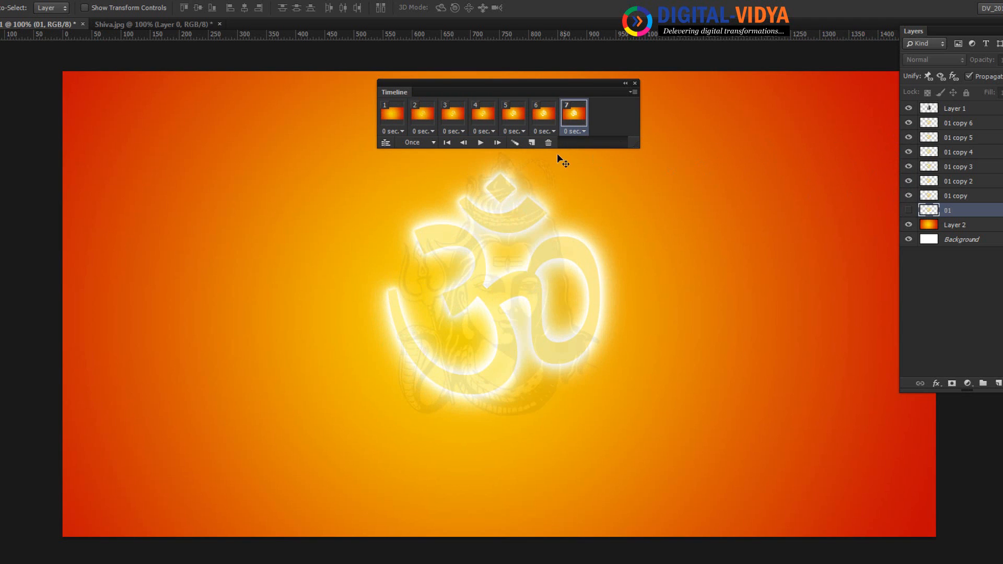
click(531, 142)
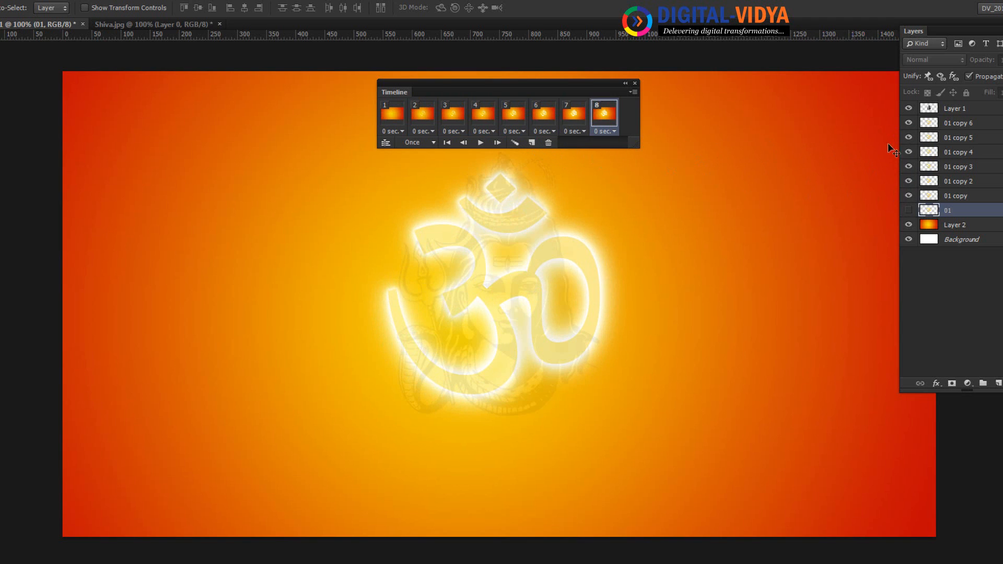
click(909, 123)
- Add a ninth animation frame with 01 copy 5 also hidden and a tenth with 01 copy 4 also hidden
click(531, 143)
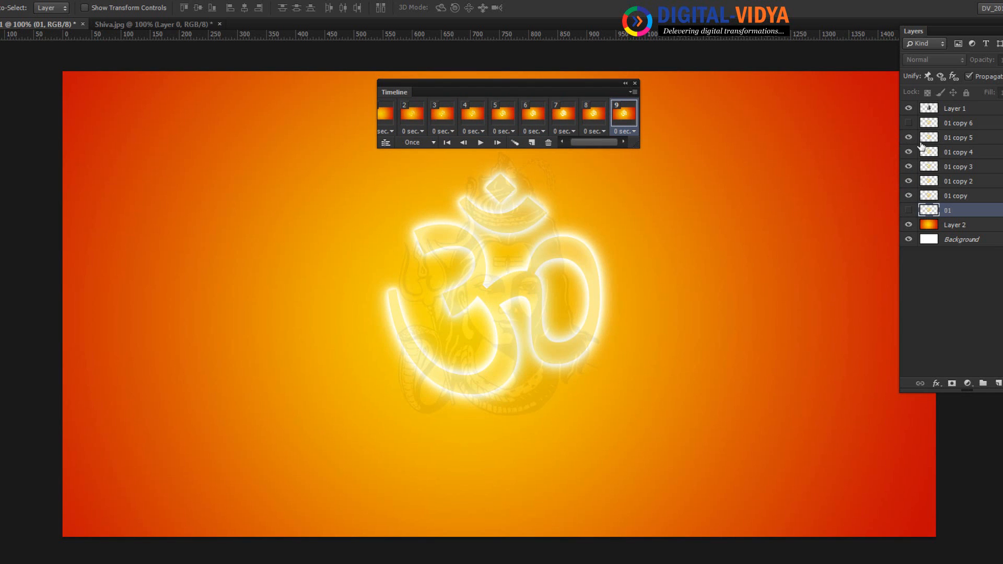
click(908, 137)
click(532, 143)
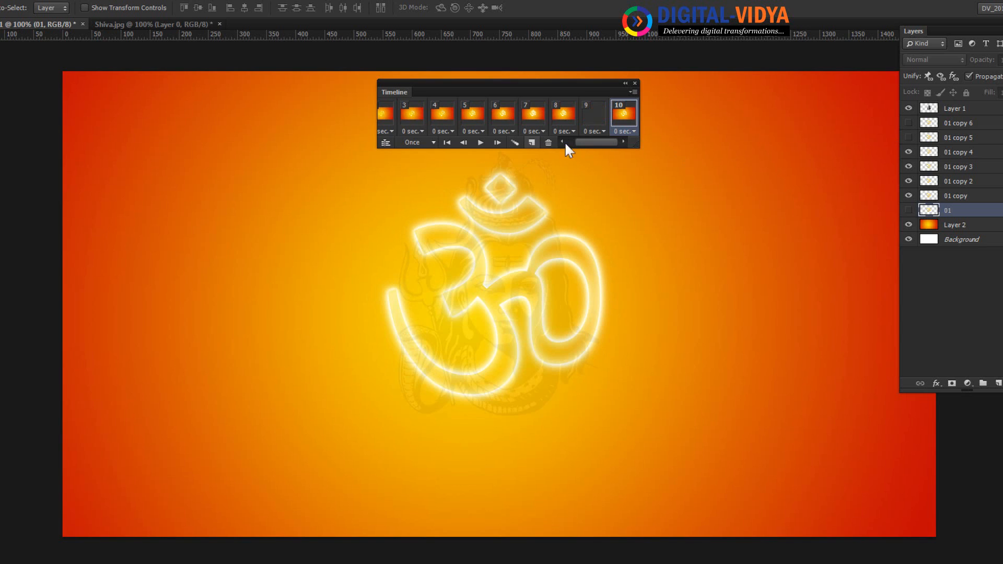
click(908, 152)
- Add frames 11 and 12, hiding 01 copy 3 and 01 copy 2 in turn, and duplicate the last one as frame 13
click(532, 143)
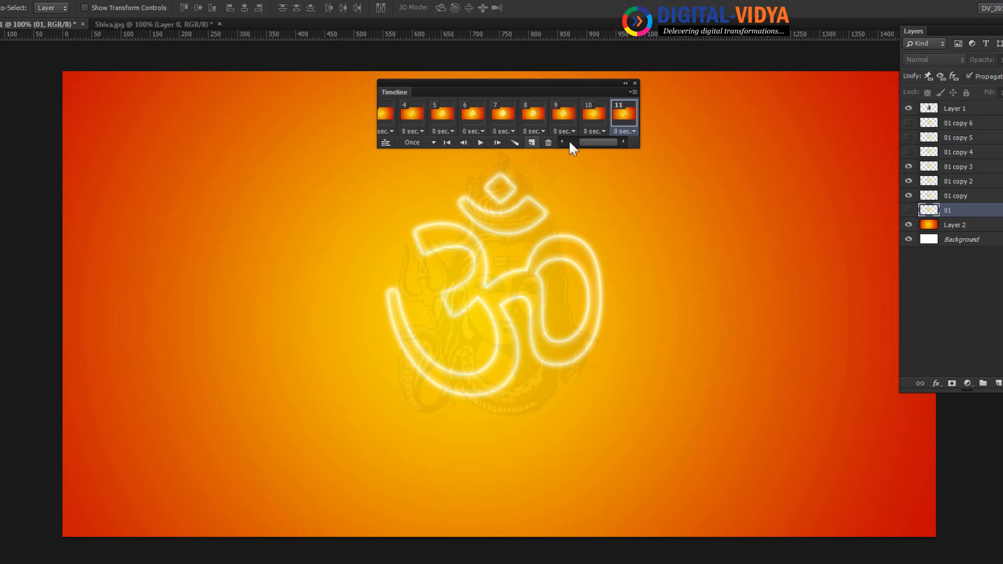
click(909, 167)
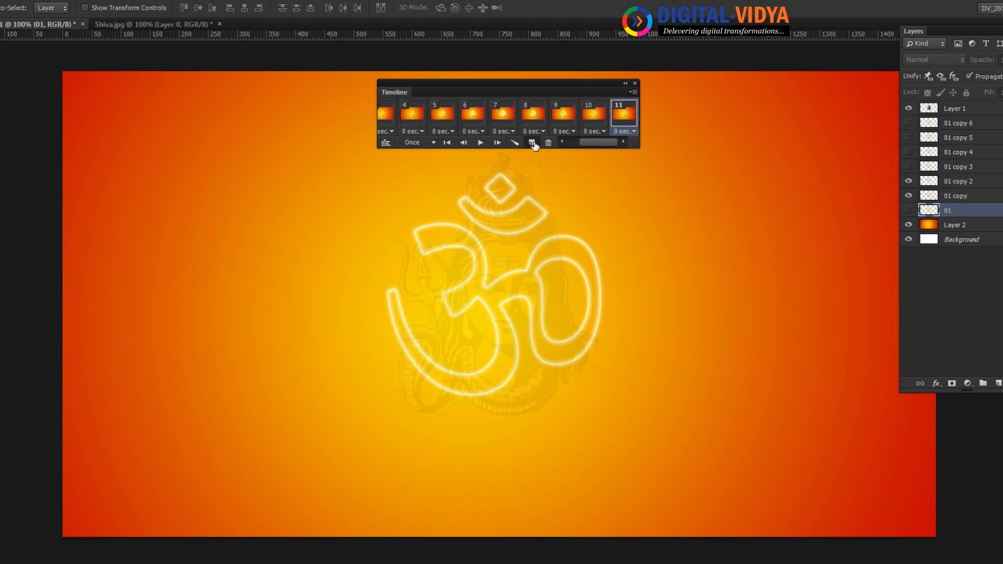
click(531, 143)
click(909, 181)
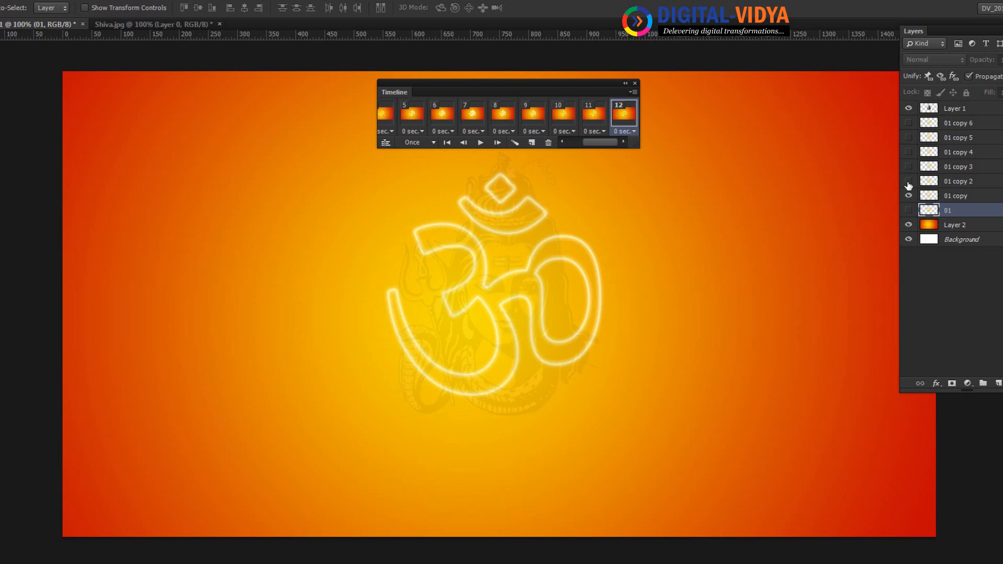
click(532, 143)
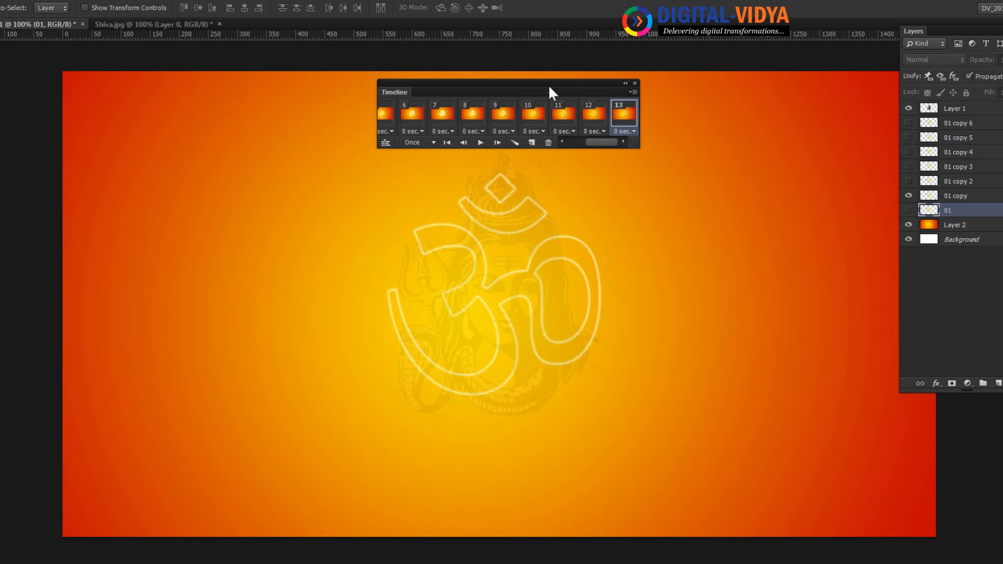
- Widen the Timeline to fit all 13 frames and set the delay of every frame to 0.1 seconds
drag(549, 87, 407, 90)
drag(494, 149, 885, 159)
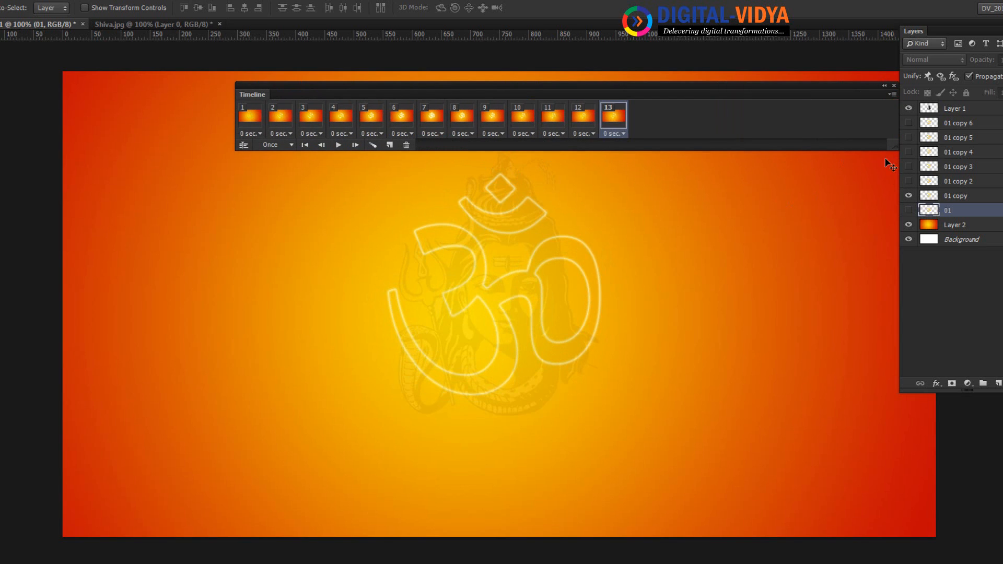
shift+click(248, 119)
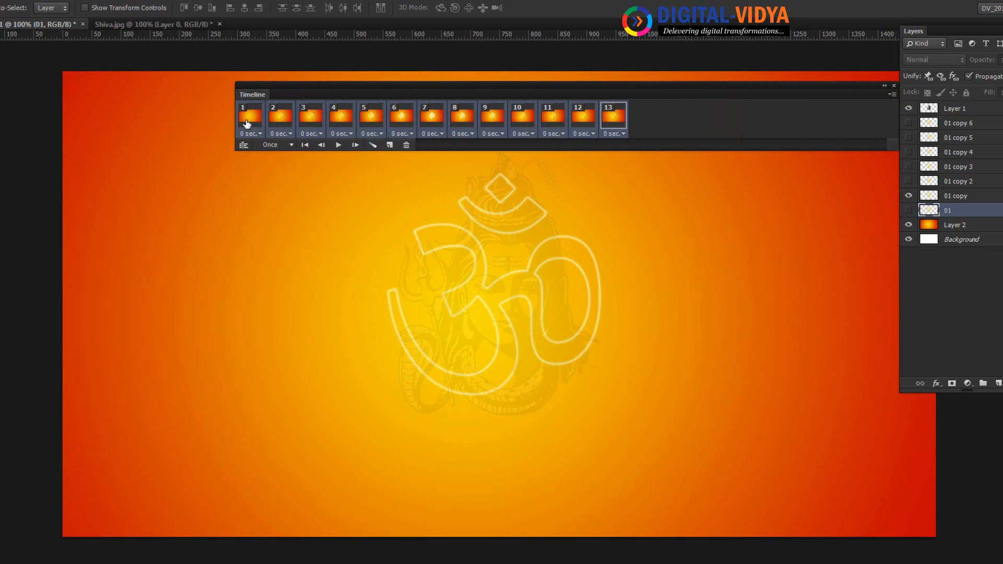
click(378, 135)
click(390, 157)
- Set the animation to loop Forever and start its playback
click(277, 145)
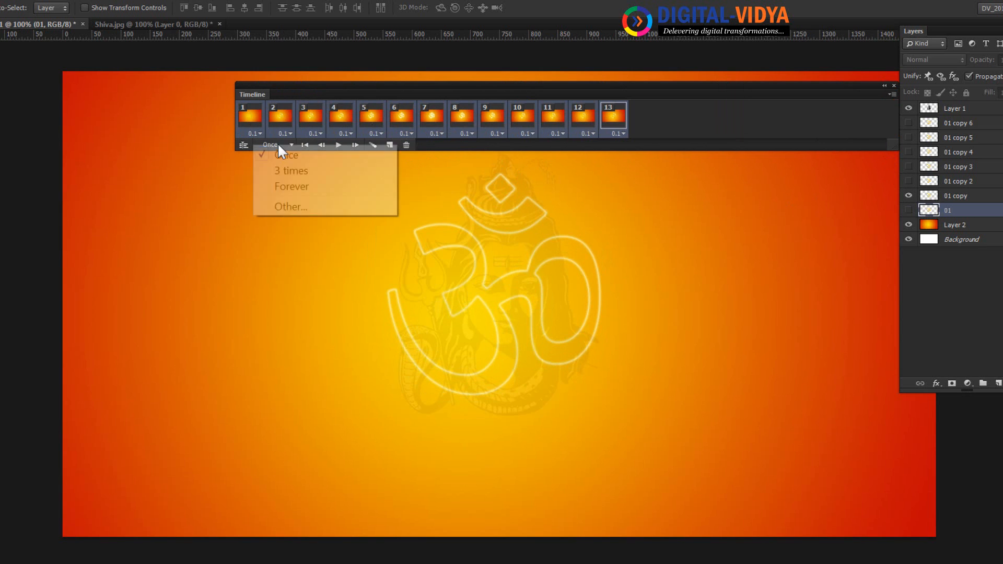
click(308, 187)
click(339, 145)
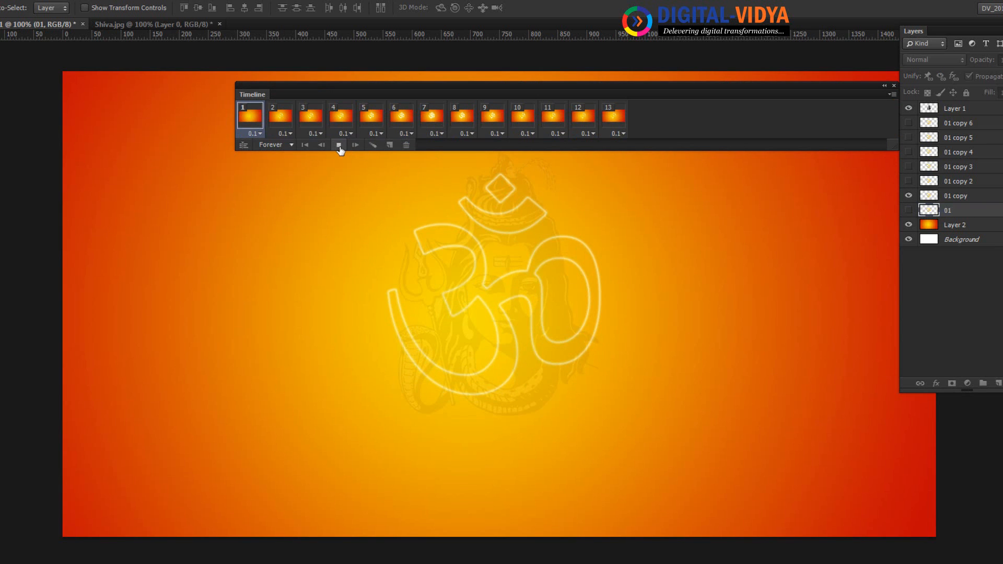
- Close the Timeline and hide the Layers panel to view the playing Om glow animation enlarged at 200%
click(893, 85)
key(F7)
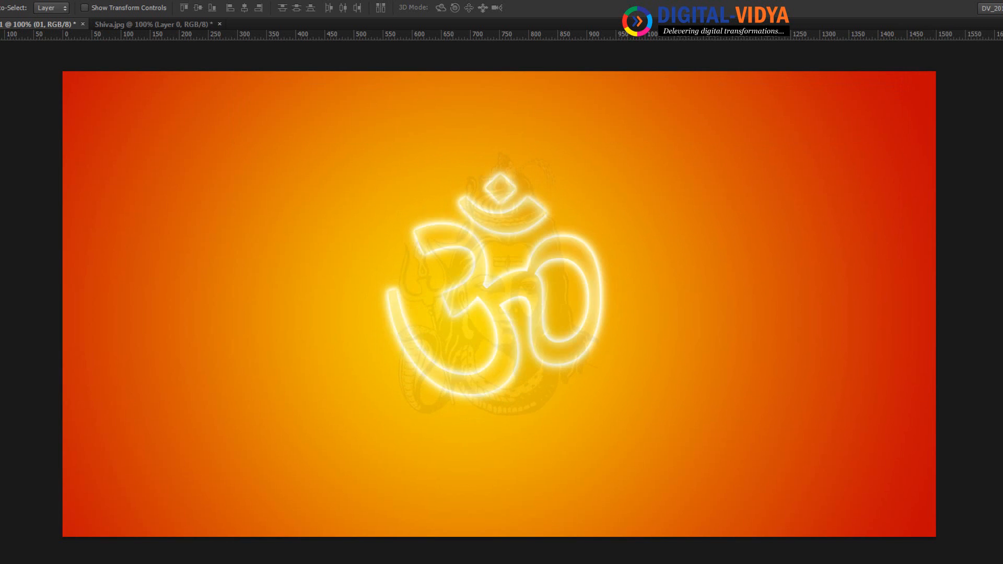
key(ctrl+plus)
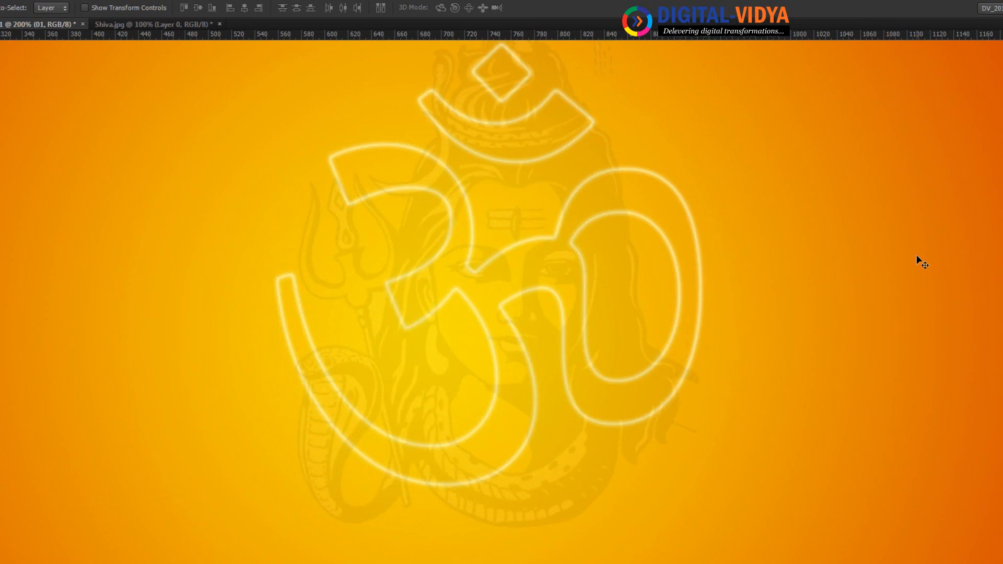